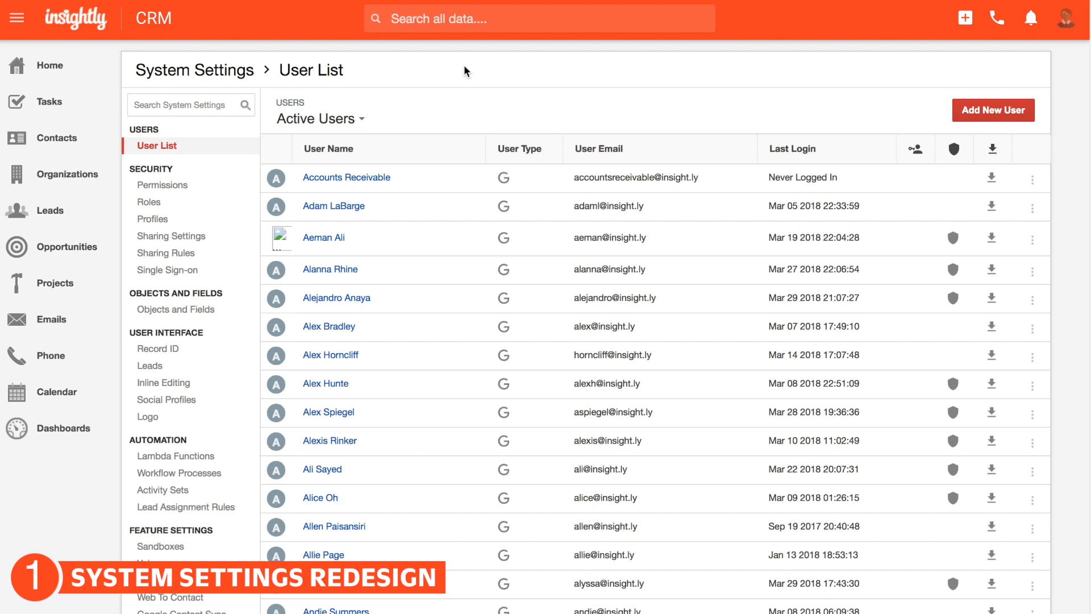
Open the Opportunity object from the Objects and Fields settings and show its object fields.
{"action": "scroll", "coordinate": [468, 114], "scroll_direction": "down", "scroll_amount": 2}
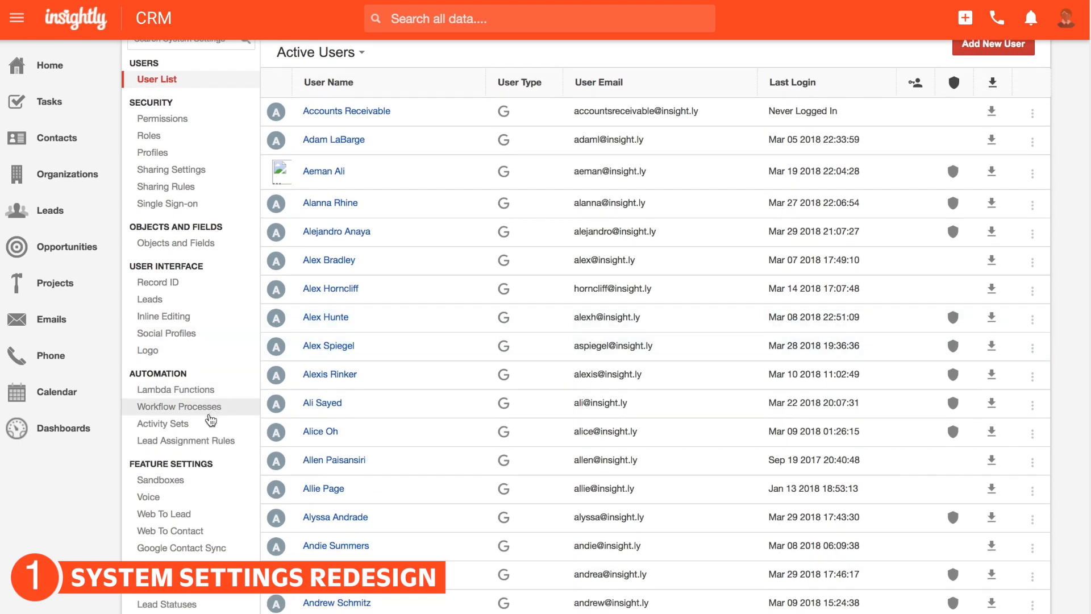
{"action": "scroll", "coordinate": [210, 442], "scroll_direction": "up", "scroll_amount": 2}
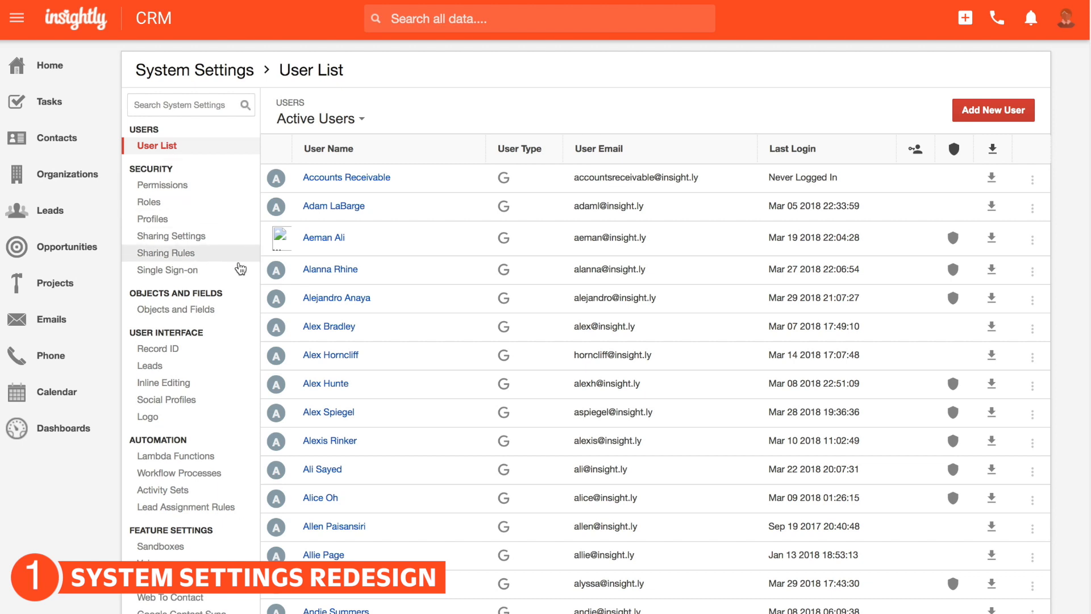
{"action": "left_click", "coordinate": [212, 312]}
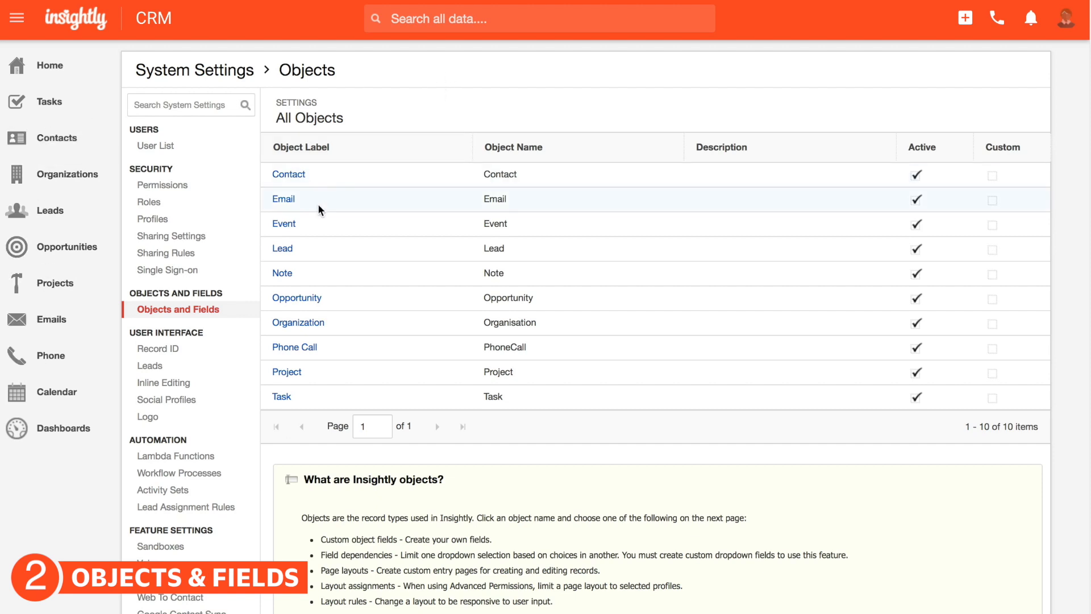
{"action": "left_click", "coordinate": [312, 301]}
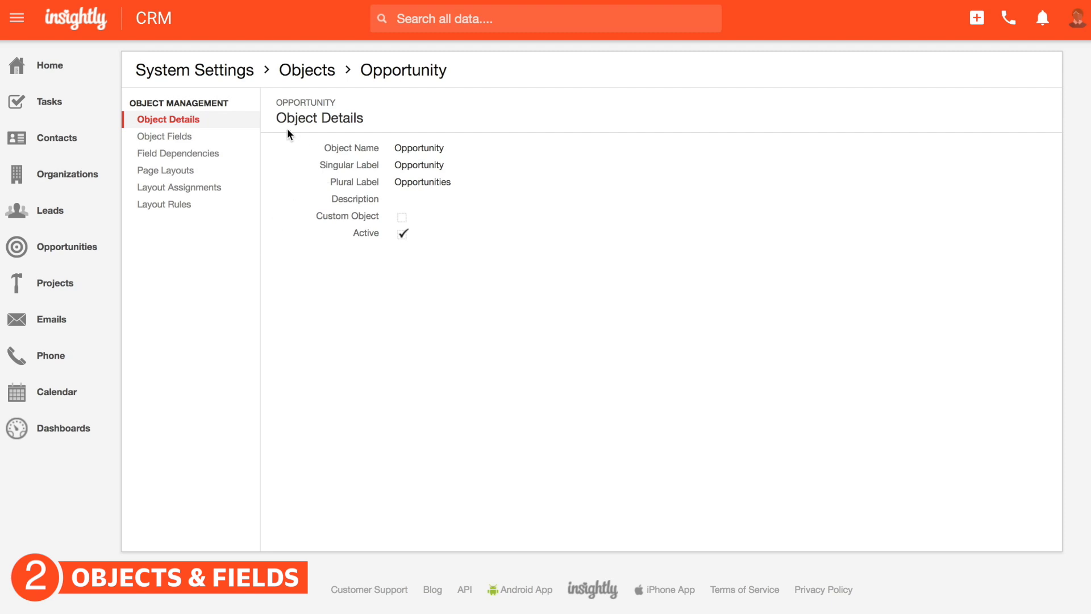
{"action": "left_click", "coordinate": [194, 142]}
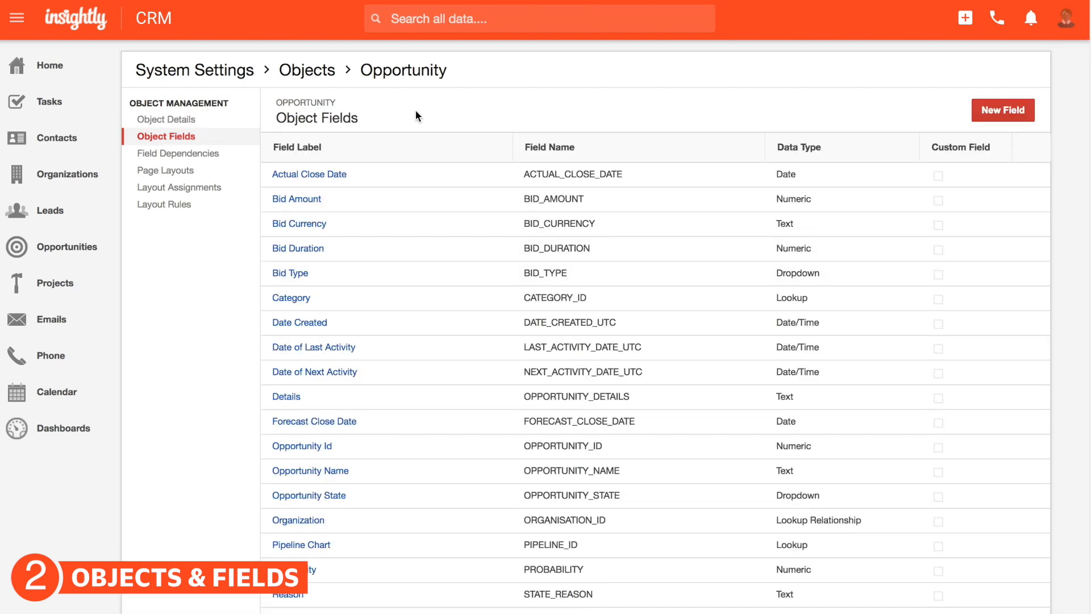
Sort the Opportunity fields with custom fields first and examine the actions available for the Invoice Last Updated field.
{"action": "left_click", "coordinate": [946, 147]}
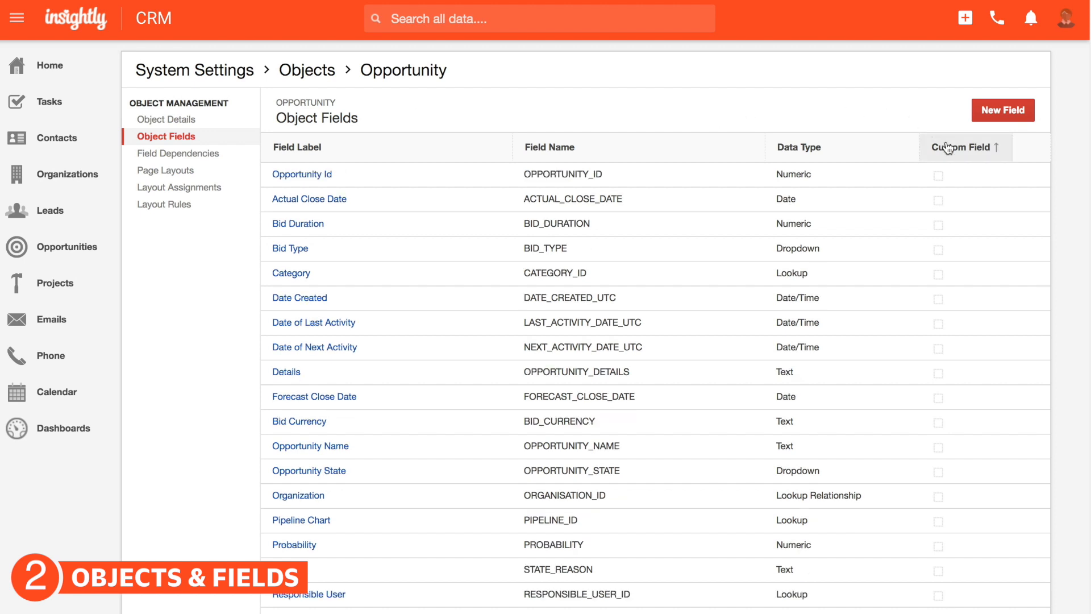
{"action": "left_click", "coordinate": [946, 147]}
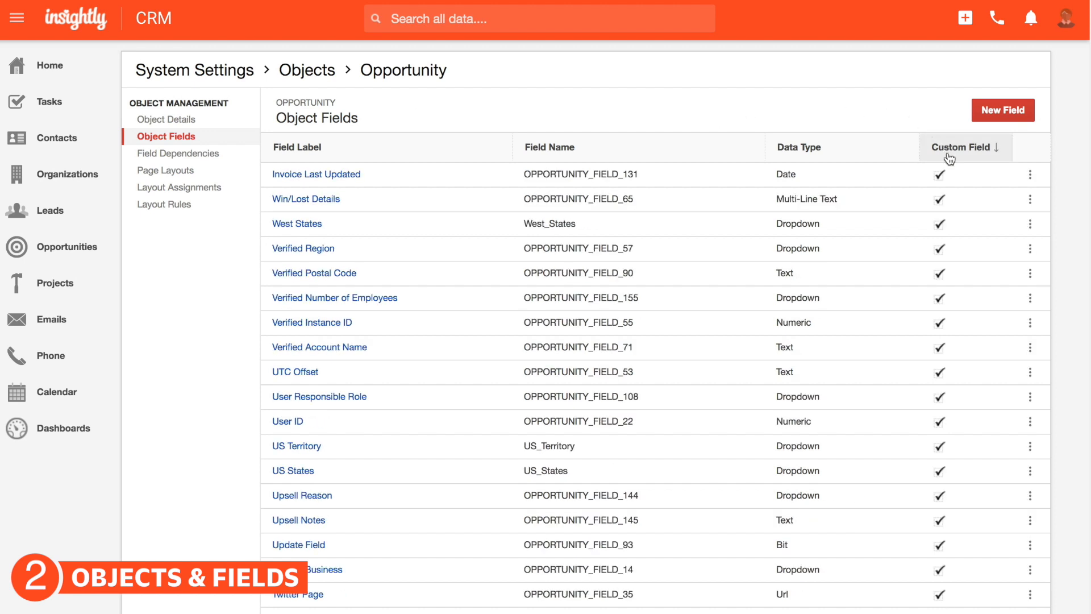
{"action": "left_click", "coordinate": [1030, 181]}
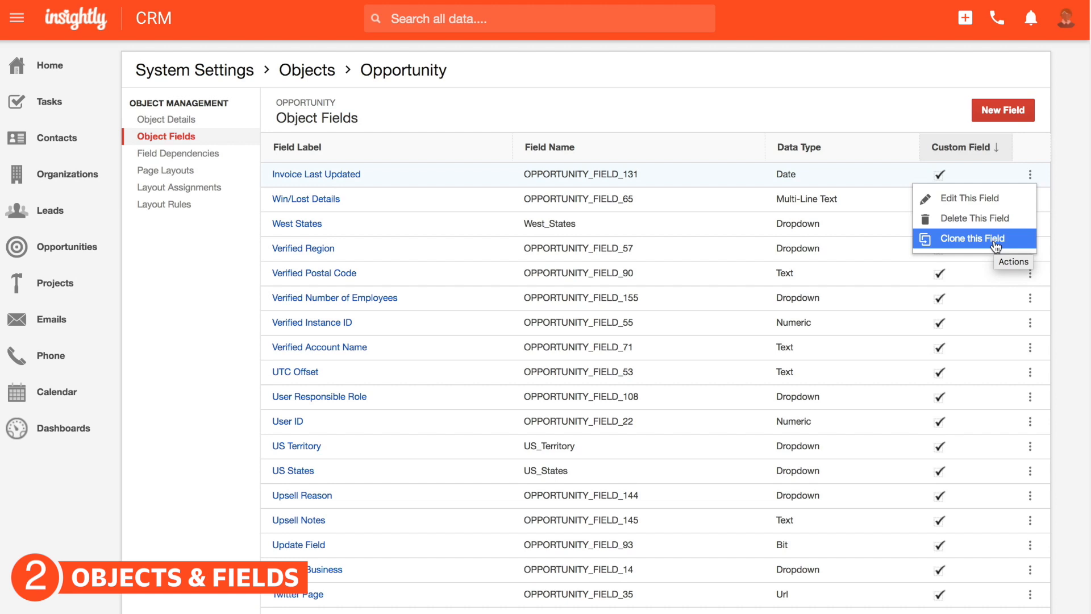
{"action": "left_click", "coordinate": [910, 115]}
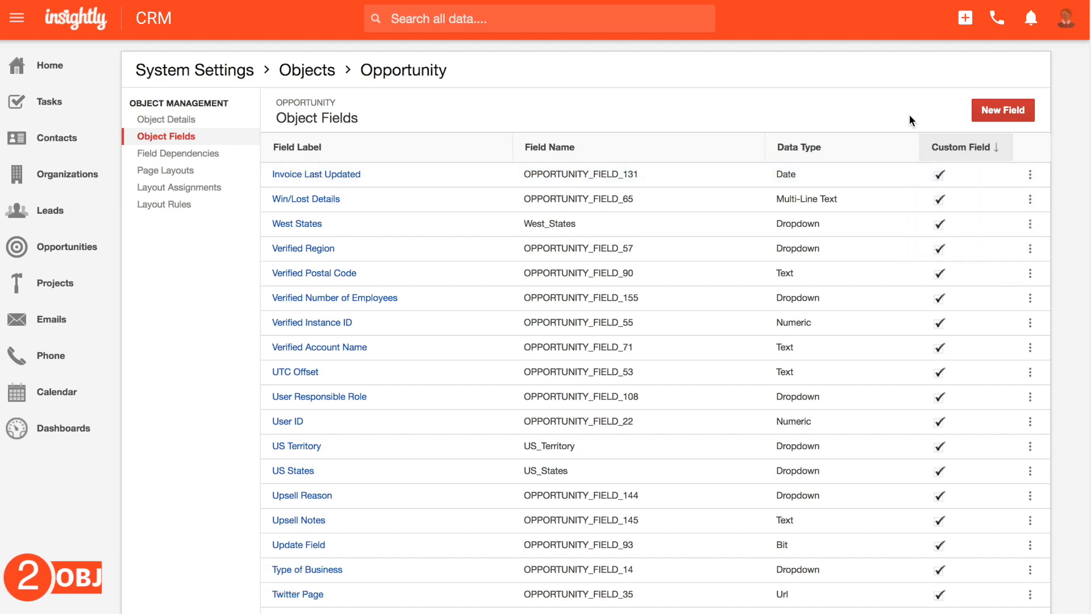
Create a Lookup Relationship custom field on Opportunity, related to Event, with the label Event Source and save it.
{"action": "left_click", "coordinate": [1017, 112]}
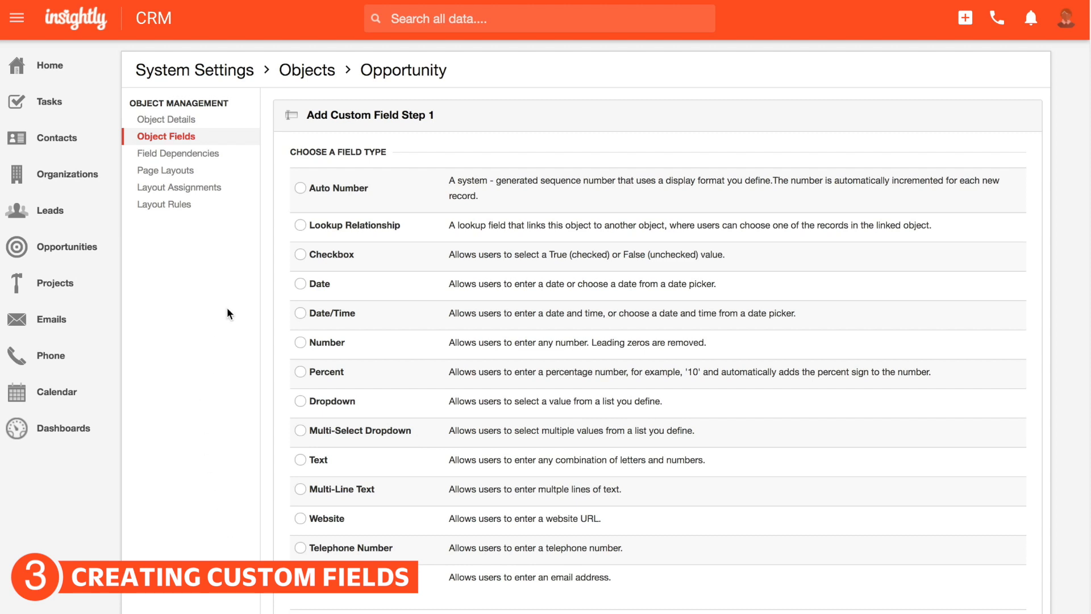
{"action": "left_click", "coordinate": [300, 225]}
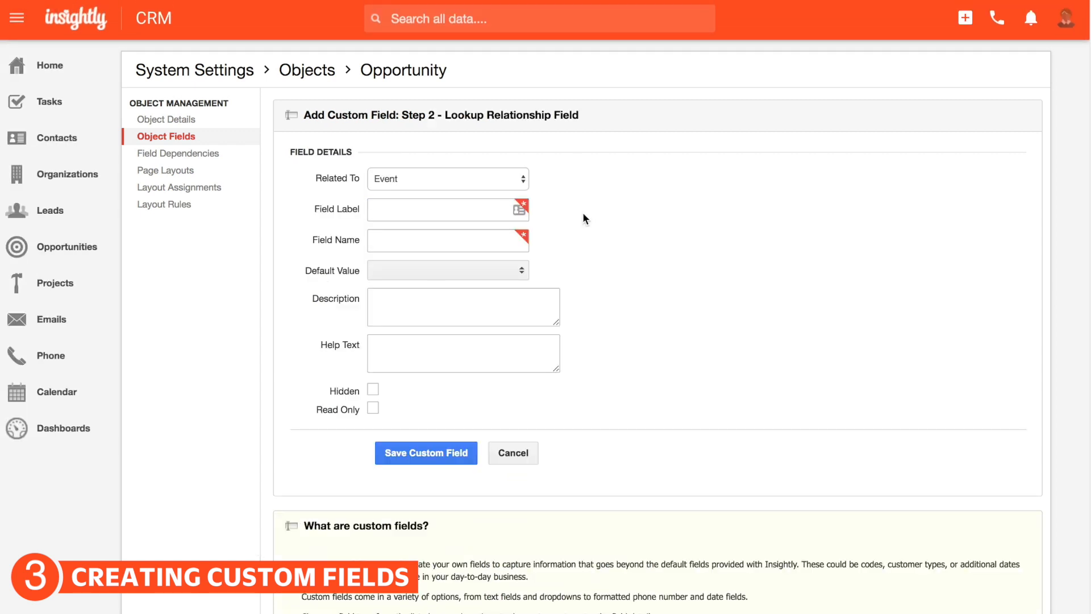
{"action": "left_click", "coordinate": [476, 216]}
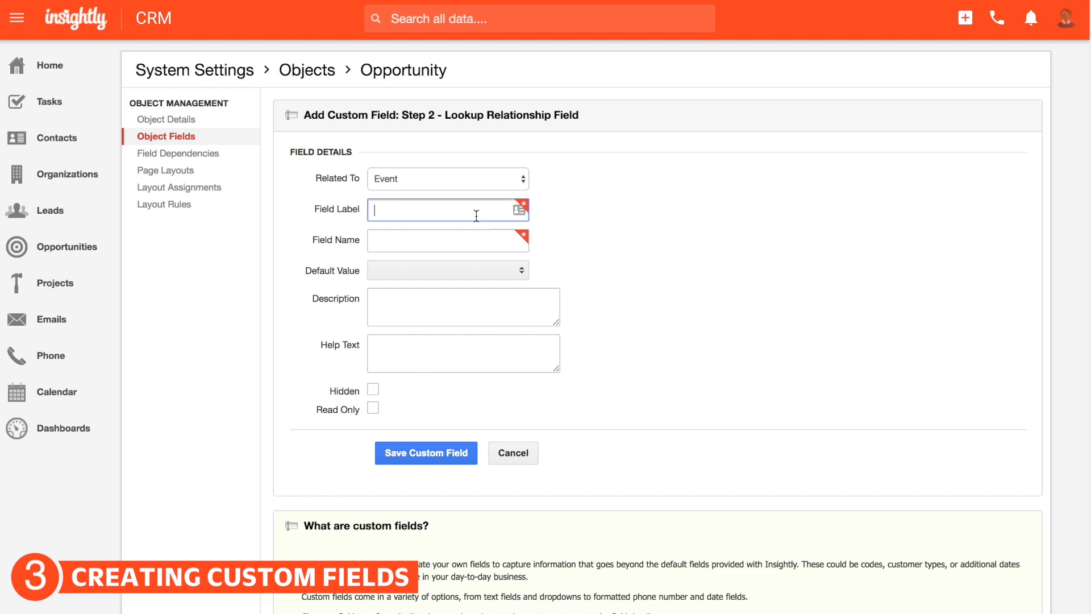
{"action": "type", "text": "Event Source"}
{"action": "left_click", "coordinate": [617, 248]}
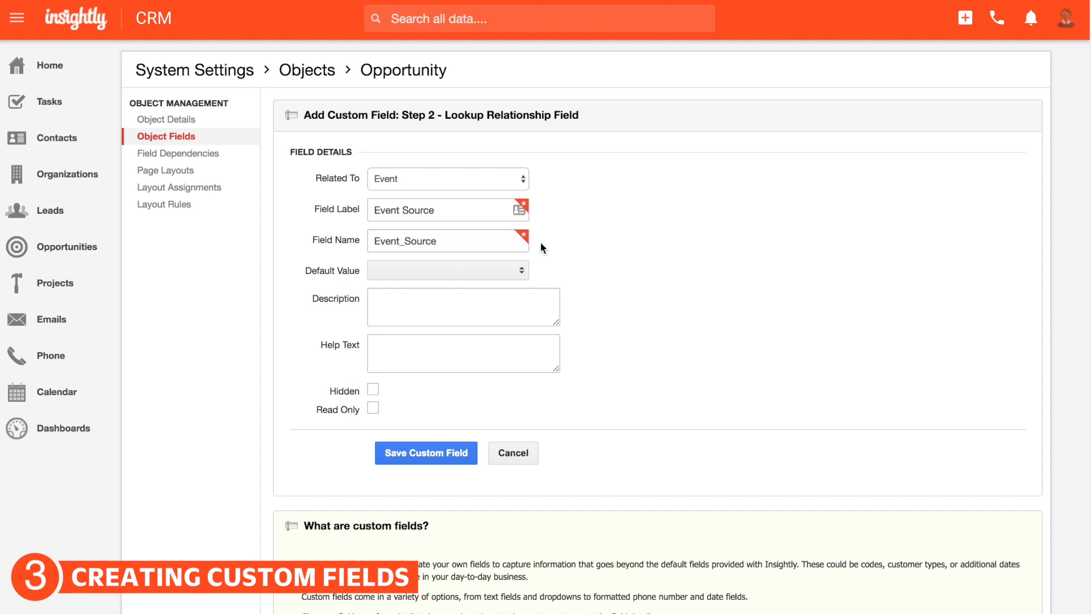
{"action": "left_click", "coordinate": [524, 275]}
{"action": "left_click", "coordinate": [548, 273]}
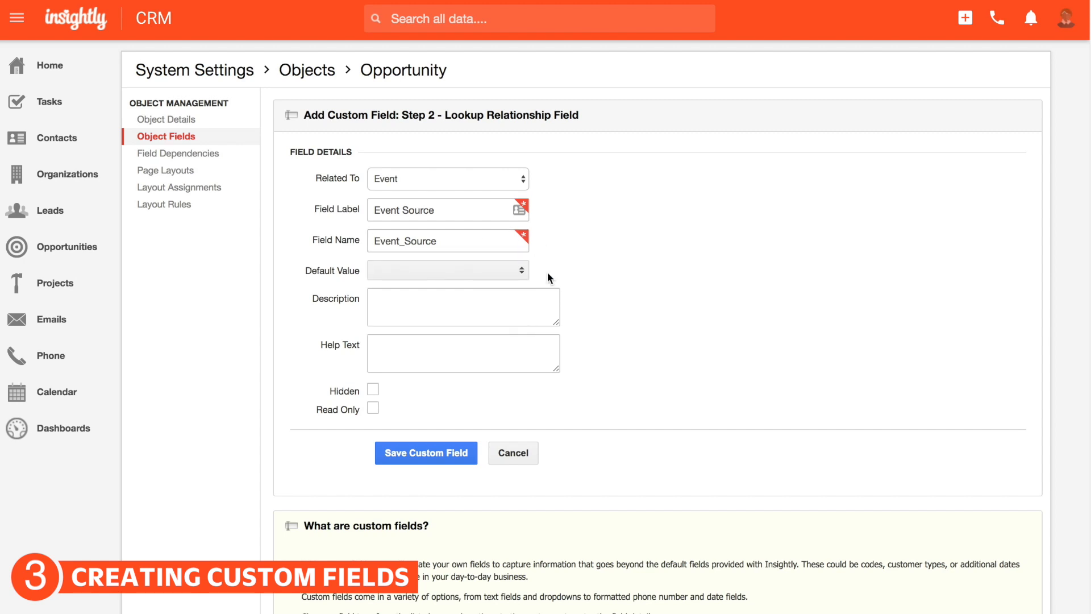
{"action": "left_click", "coordinate": [445, 465]}
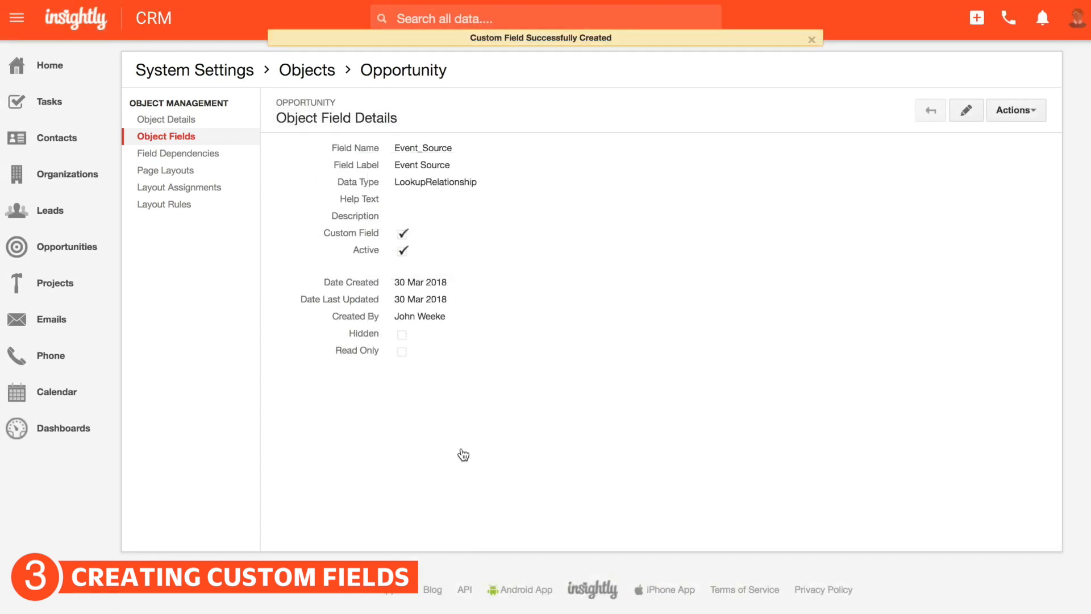
Return to the Opportunity object fields and locate the Event Source custom field in the list.
{"action": "left_click", "coordinate": [173, 136]}
{"action": "scroll", "coordinate": [475, 495], "scroll_direction": "down", "scroll_amount": 5}
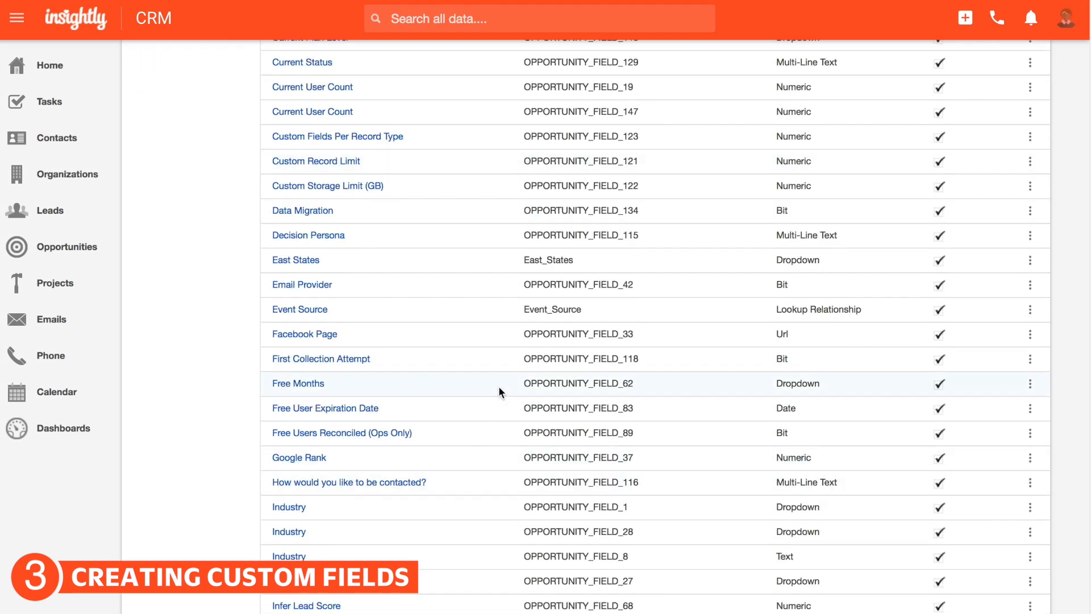
{"action": "left_click_drag", "start_coordinate": [432, 312], "coordinate": [434, 353]}
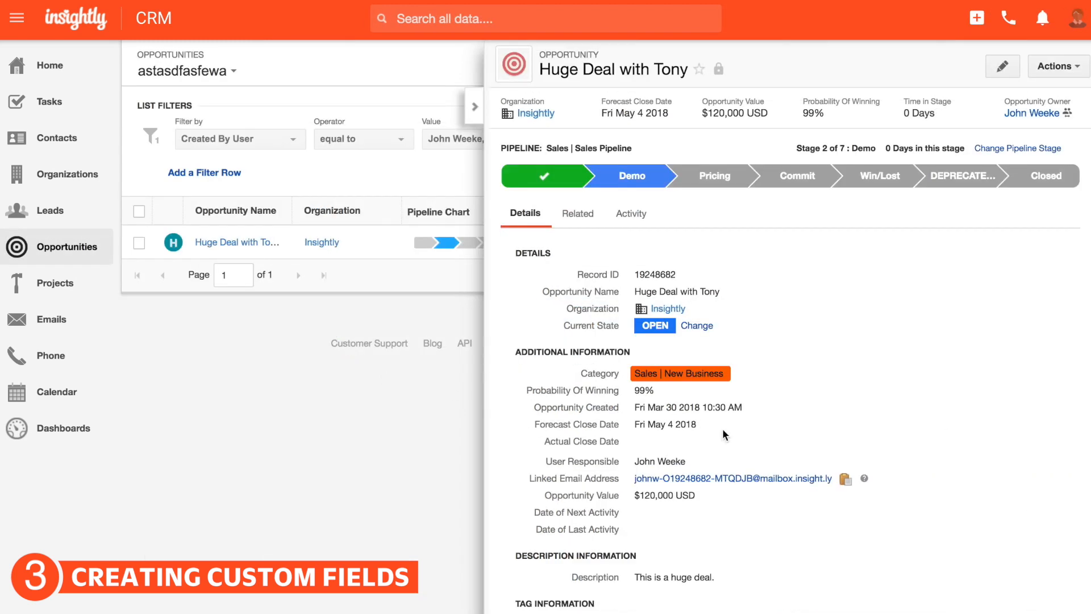
Look up "insightly conn" in the opportunity record's Event Source field and choose Insightly Connect.
{"action": "scroll", "coordinate": [867, 397], "scroll_direction": "down", "scroll_amount": 5}
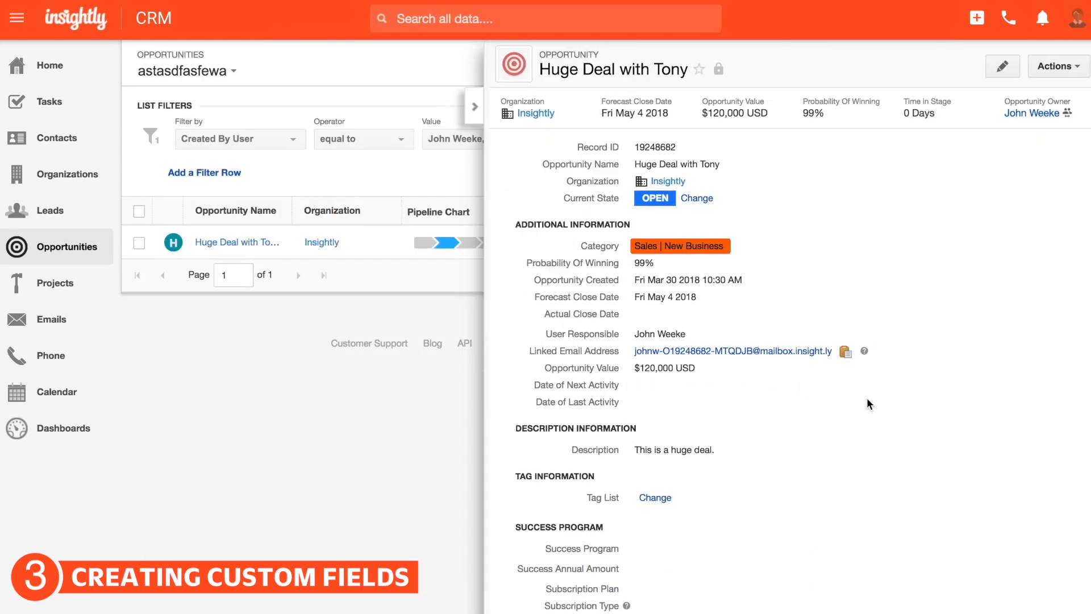
{"action": "left_click", "coordinate": [710, 517]}
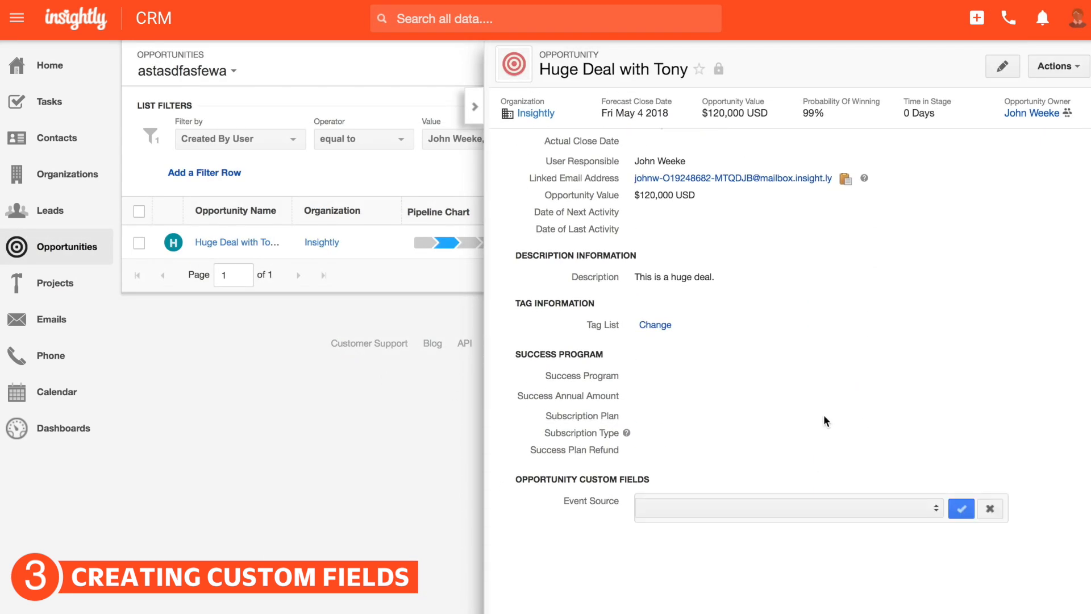
{"action": "left_click", "coordinate": [830, 507]}
{"action": "type", "text": "insightly conn"}
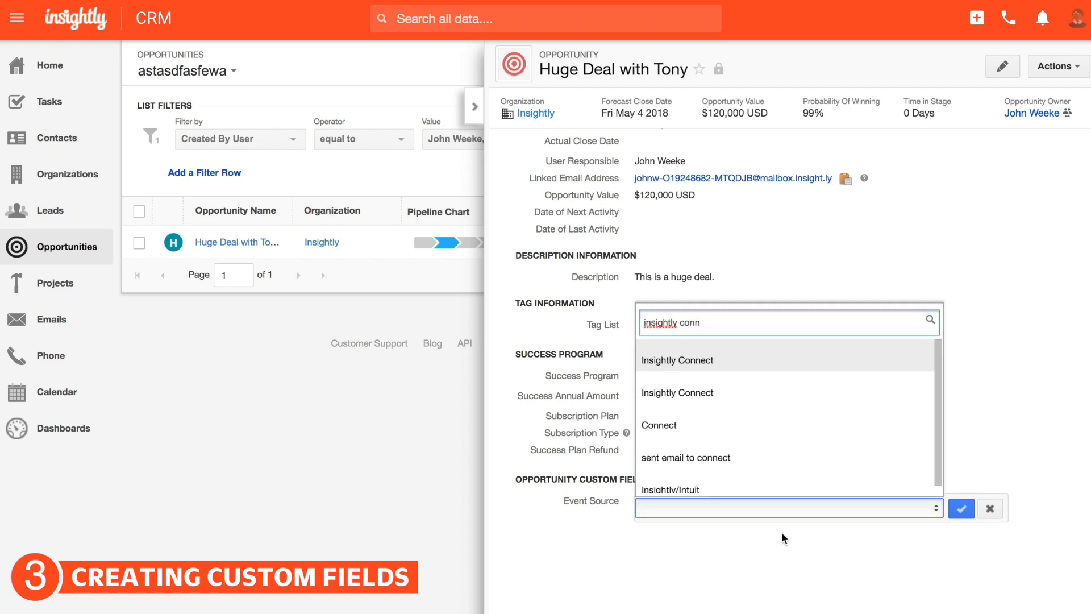
{"action": "left_click", "coordinate": [716, 361]}
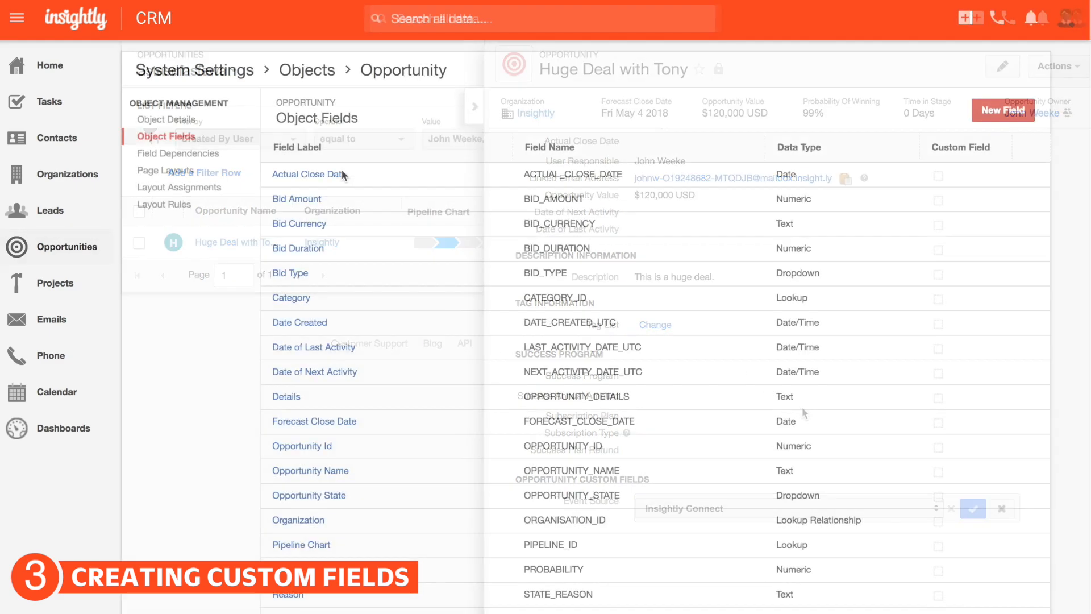
In the US States field dependency, map East to New York, New Jersey and Maine, and West to California, Alaska and Nevada.
{"action": "left_click", "coordinate": [215, 156]}
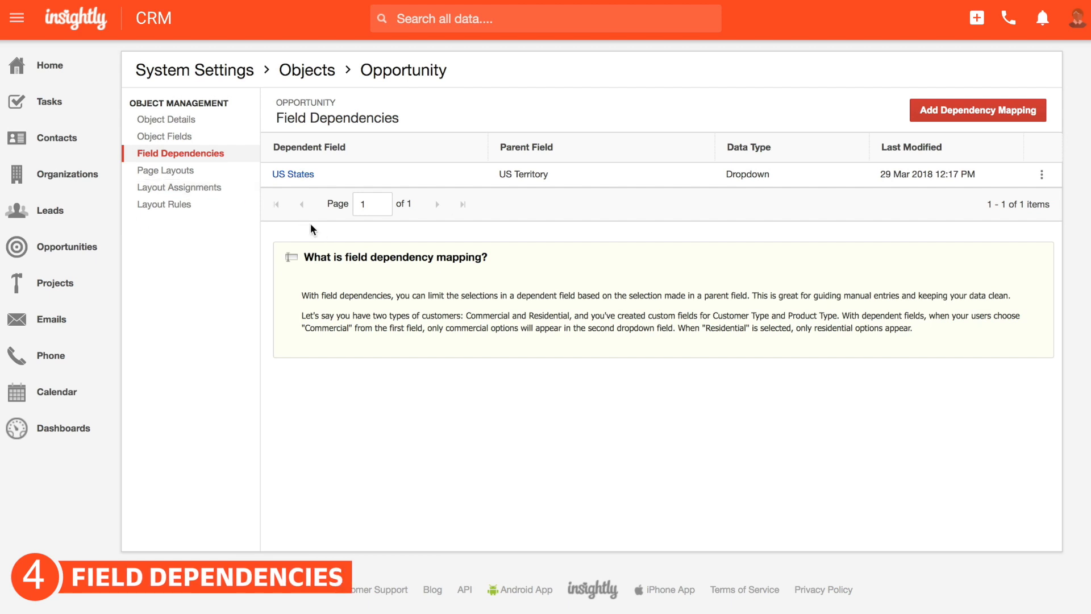
{"action": "left_click", "coordinate": [301, 176]}
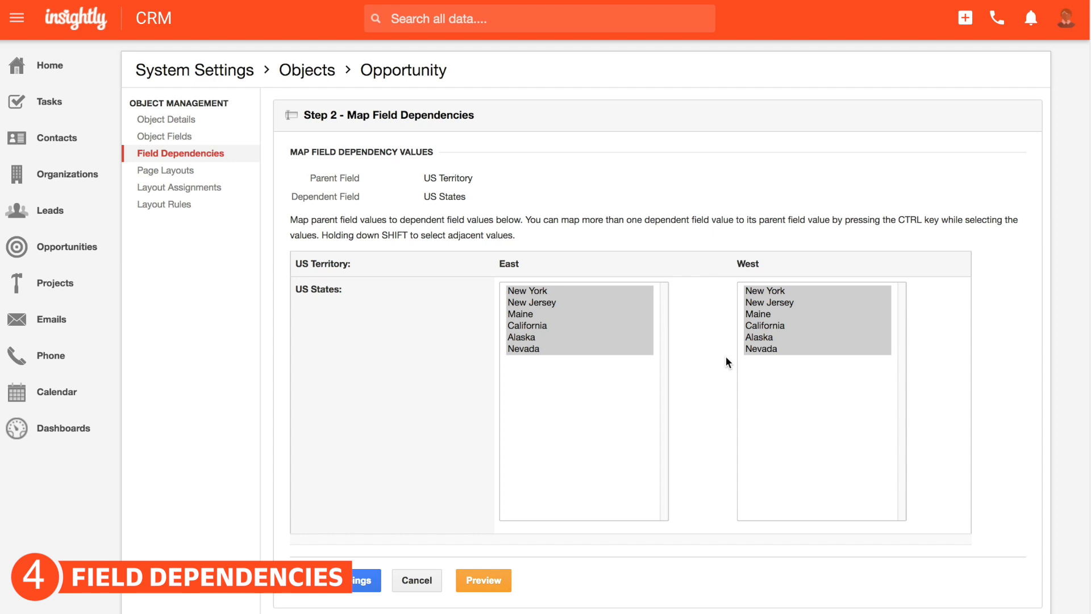
{"action": "left_click_drag", "start_coordinate": [595, 291], "coordinate": [656, 318]}
{"action": "left_click", "coordinate": [709, 322]}
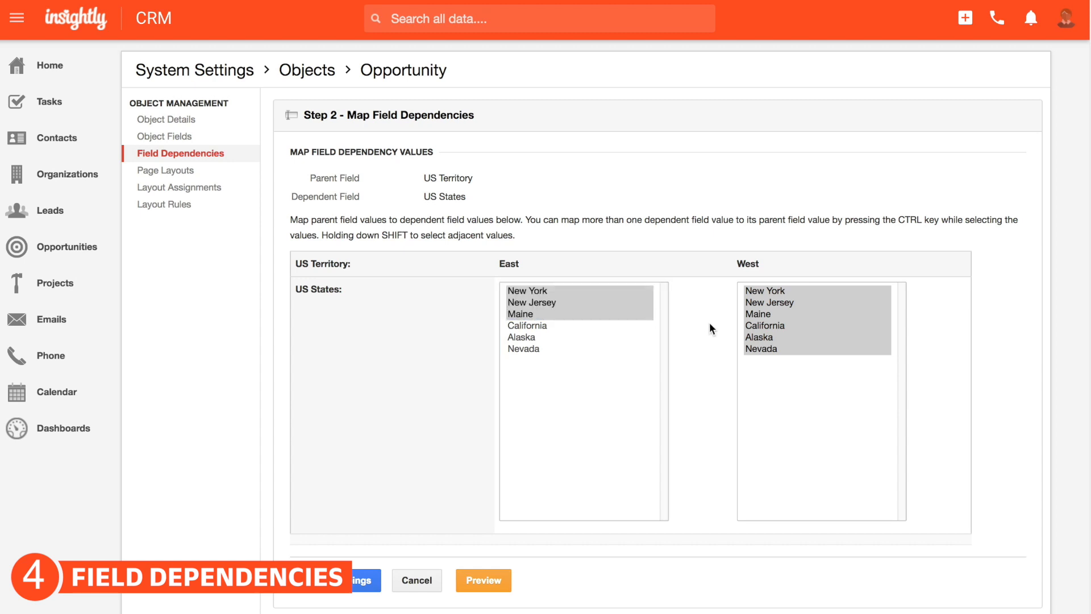
{"action": "left_click", "coordinate": [779, 326]}
{"action": "left_click_drag", "start_coordinate": [779, 325], "coordinate": [775, 354]}
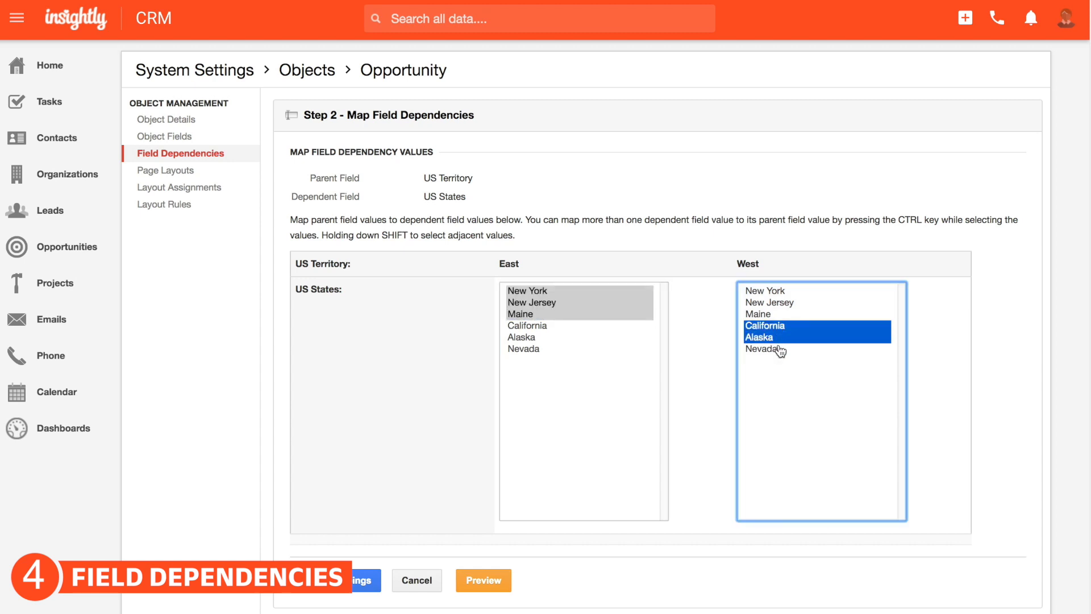
{"action": "left_click", "coordinate": [708, 351]}
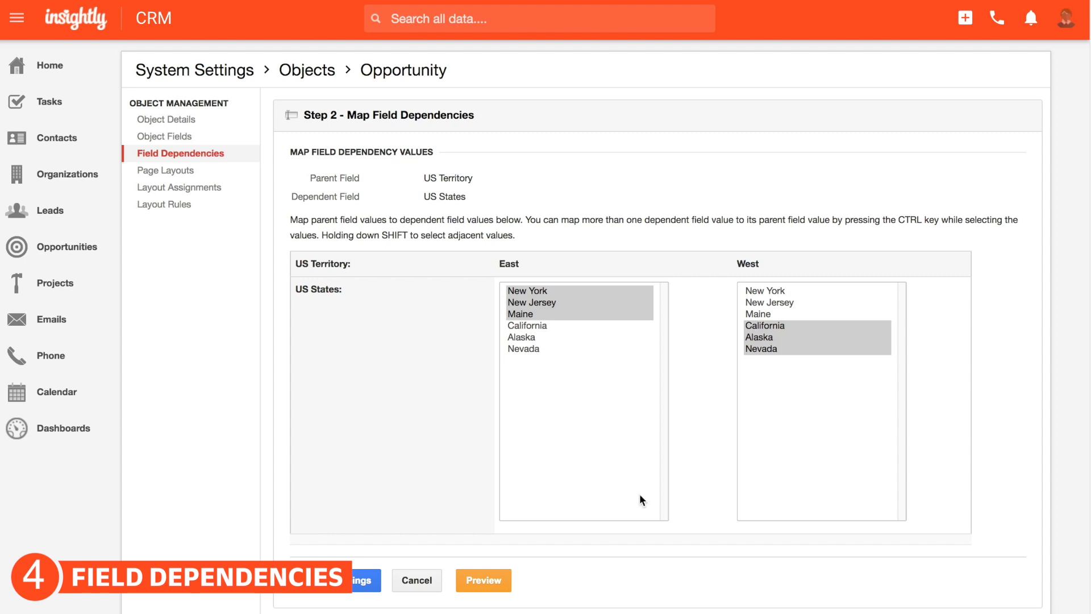
Preview the dependent dropdowns, checking which US States are offered for the West and East territories.
{"action": "left_click", "coordinate": [484, 579]}
{"action": "left_click", "coordinate": [372, 126]}
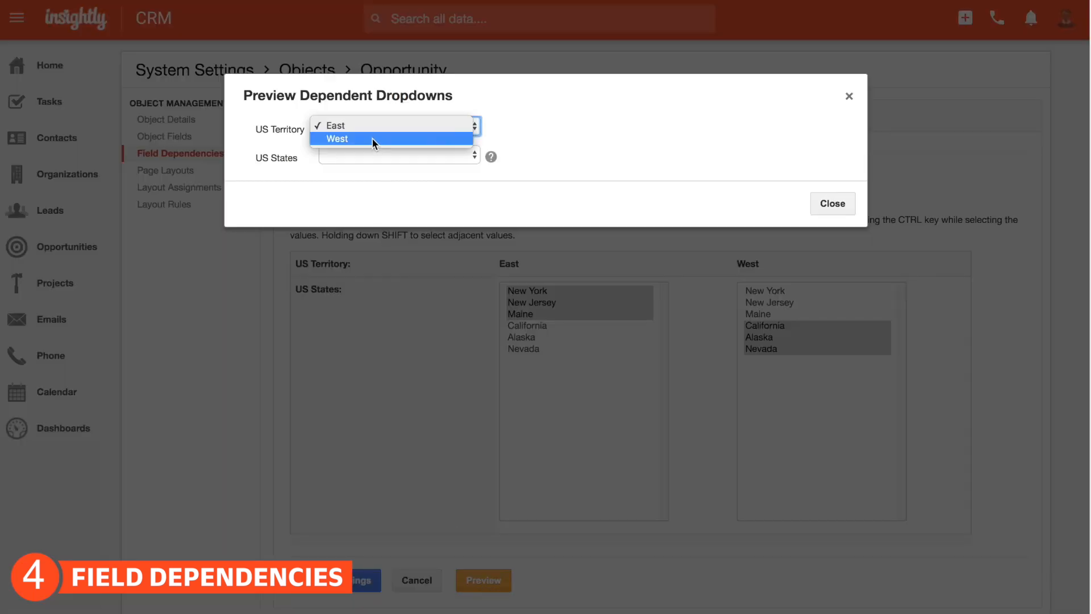
{"action": "left_click", "coordinate": [375, 146]}
{"action": "left_click", "coordinate": [379, 155]}
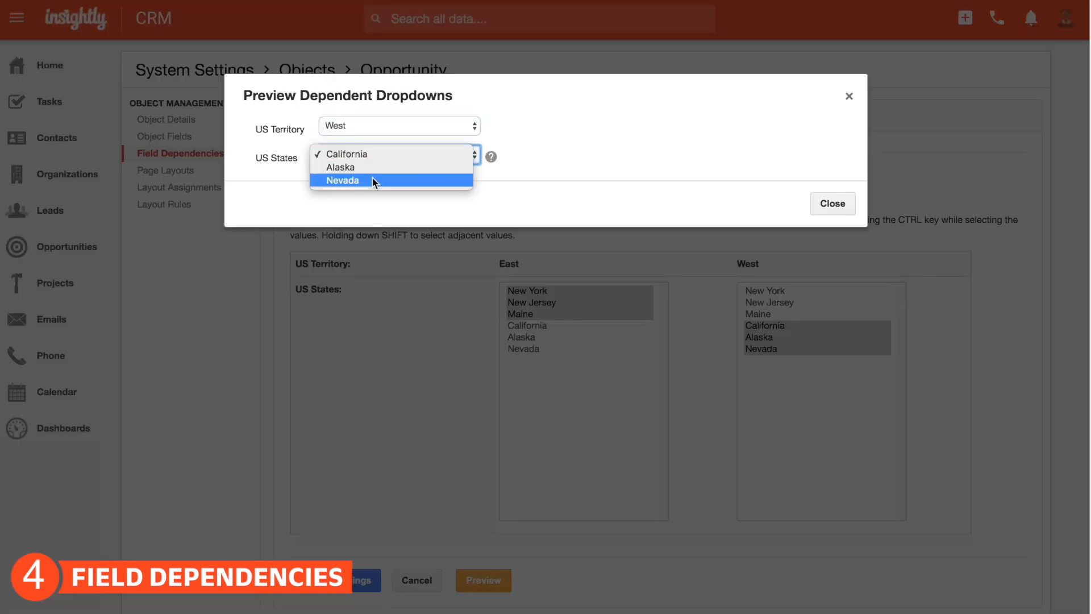
{"action": "left_click", "coordinate": [367, 134]}
{"action": "left_click", "coordinate": [367, 133]}
{"action": "left_click", "coordinate": [363, 112]}
{"action": "left_click", "coordinate": [369, 147]}
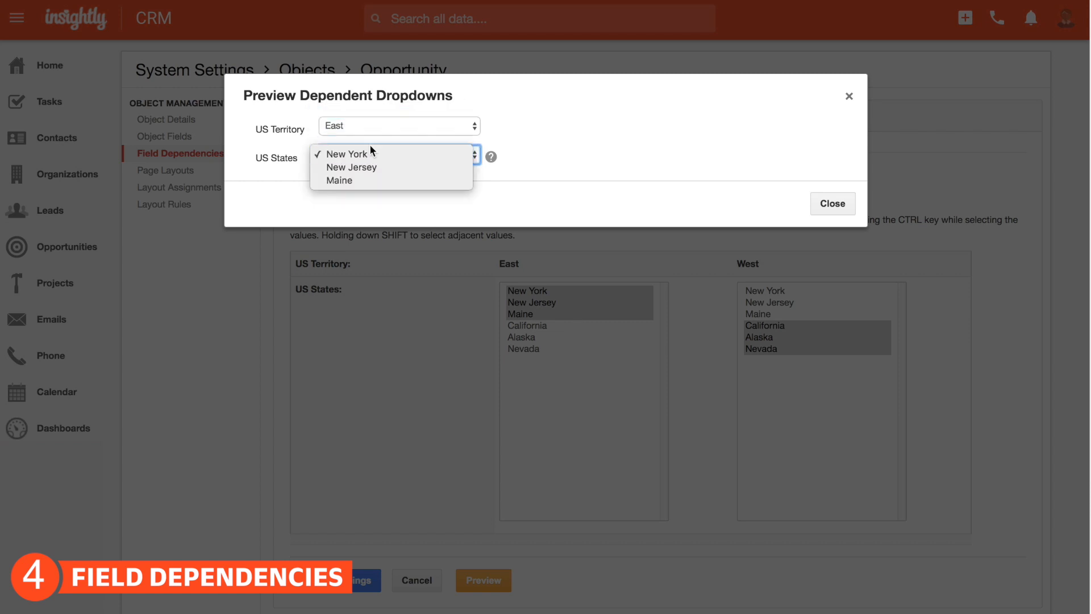
{"action": "left_click", "coordinate": [698, 169]}
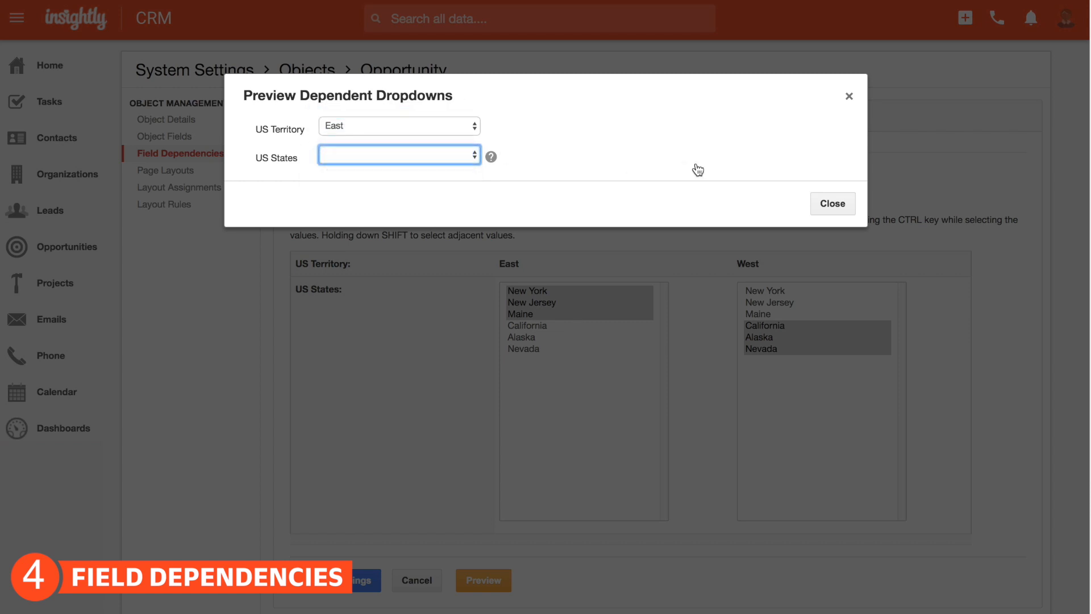
{"action": "key", "text": "Escape"}
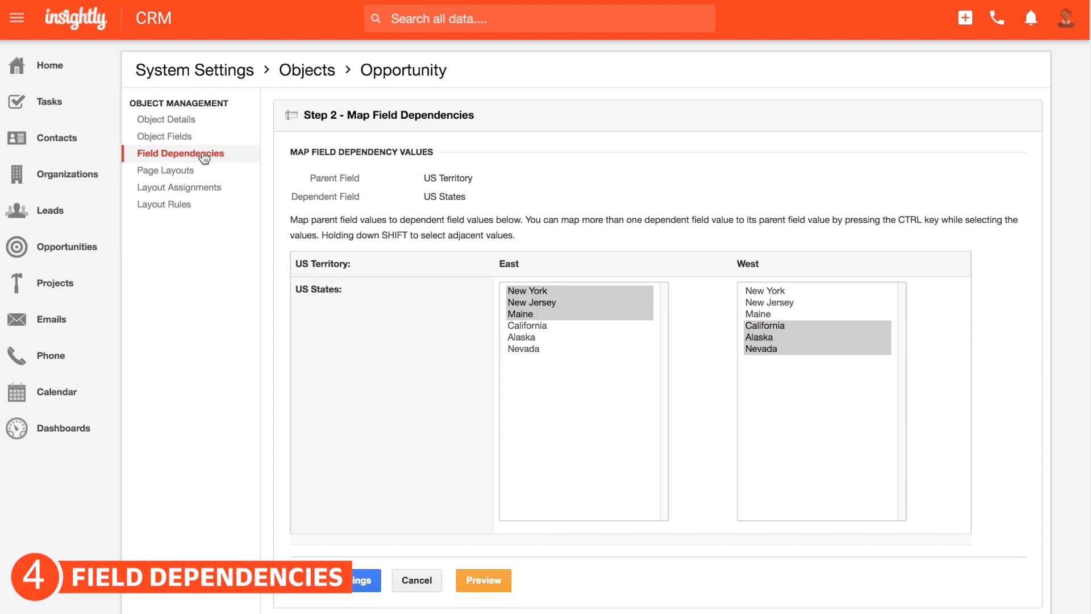
Open the Opportunity Layout page layout and add the Capital Raised field below Opportunity Name in the Details section.
{"action": "left_click", "coordinate": [190, 177]}
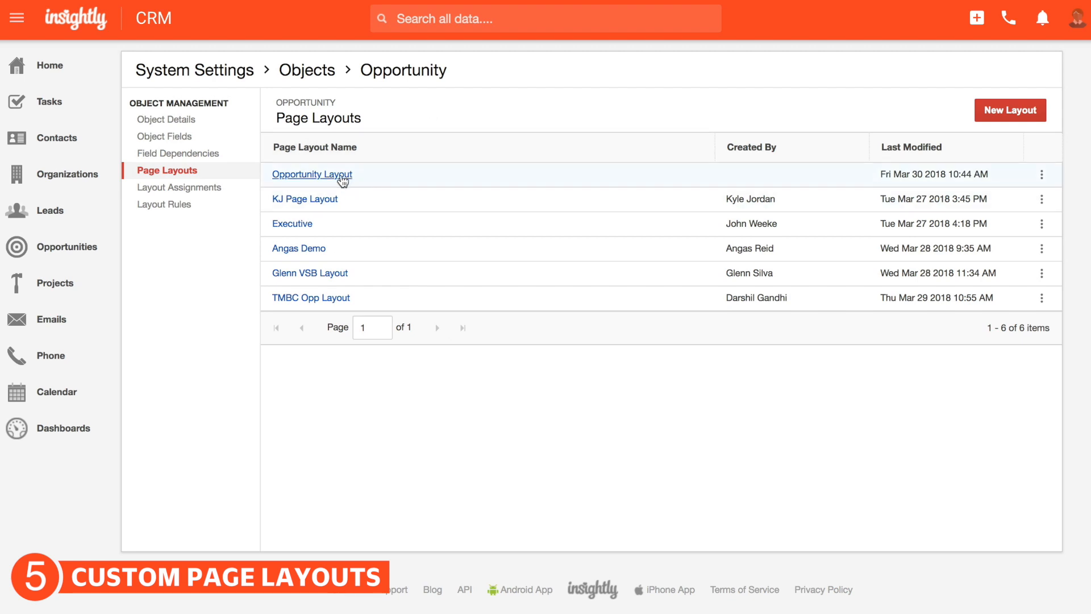
{"action": "left_click", "coordinate": [343, 177]}
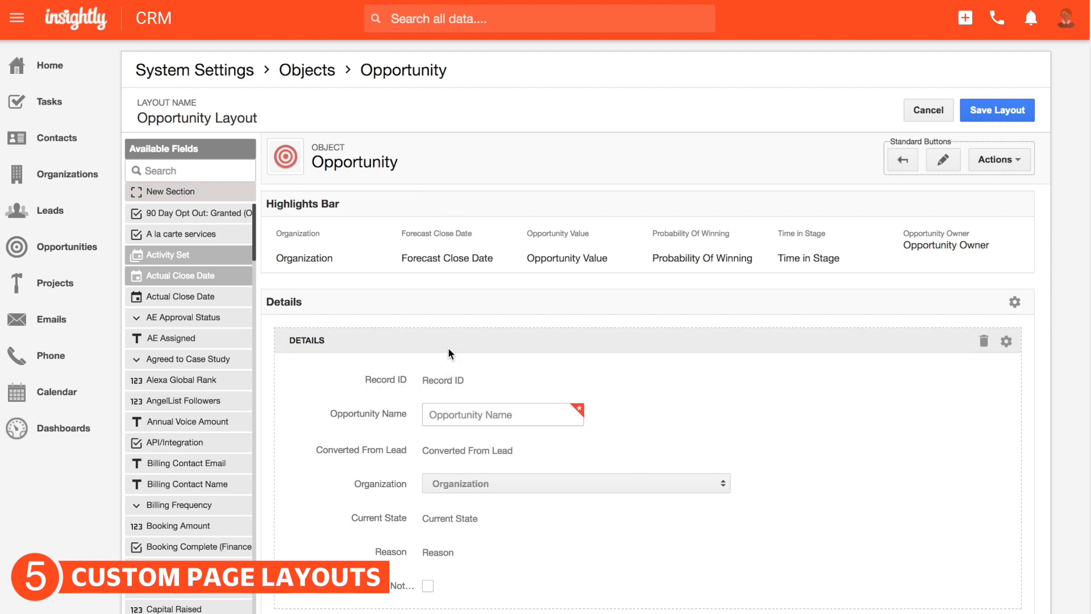
{"action": "scroll", "coordinate": [193, 375], "scroll_direction": "down", "scroll_amount": 3}
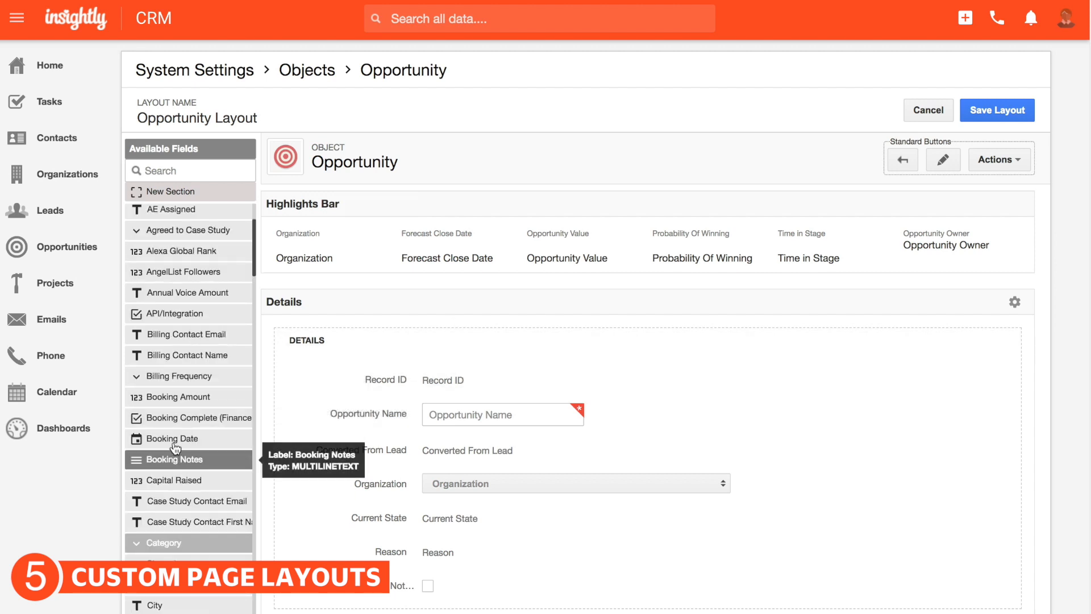
{"action": "left_click_drag", "start_coordinate": [169, 486], "coordinate": [398, 480]}
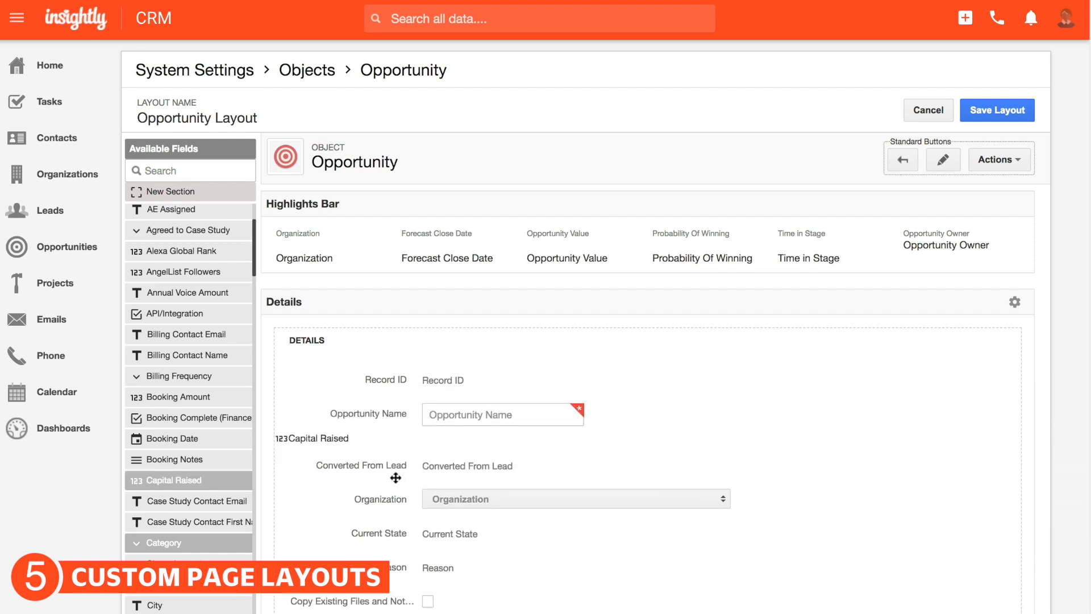
Remove Capital Raised from the Details section and add a new section named Best Fields above Details.
{"action": "left_click", "coordinate": [984, 448]}
{"action": "left_click", "coordinate": [693, 74]}
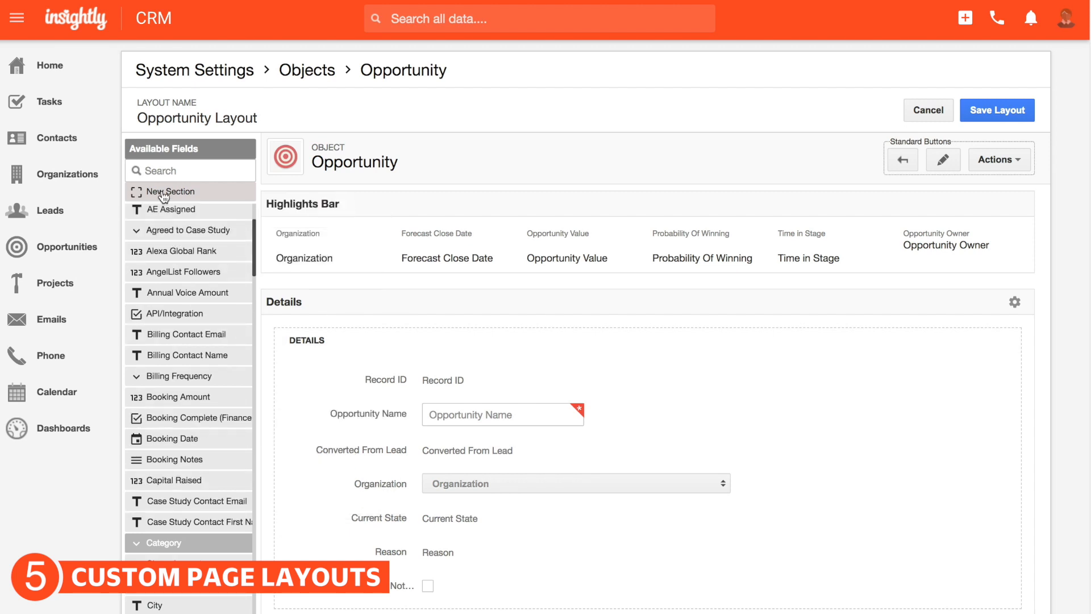
{"action": "left_click_drag", "start_coordinate": [170, 191], "coordinate": [321, 328]}
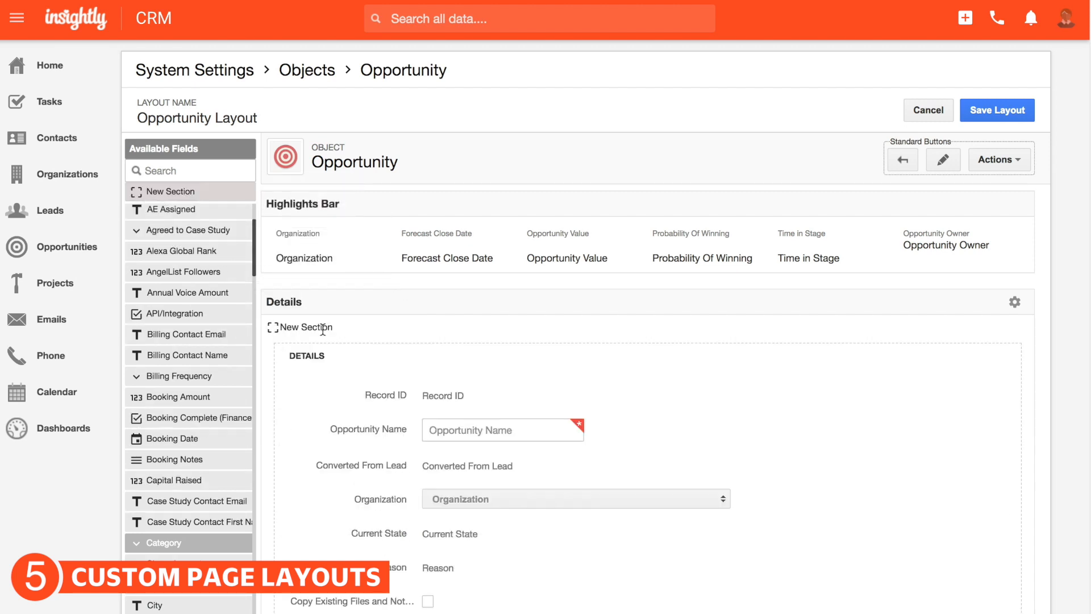
{"action": "left_click", "coordinate": [1007, 341]}
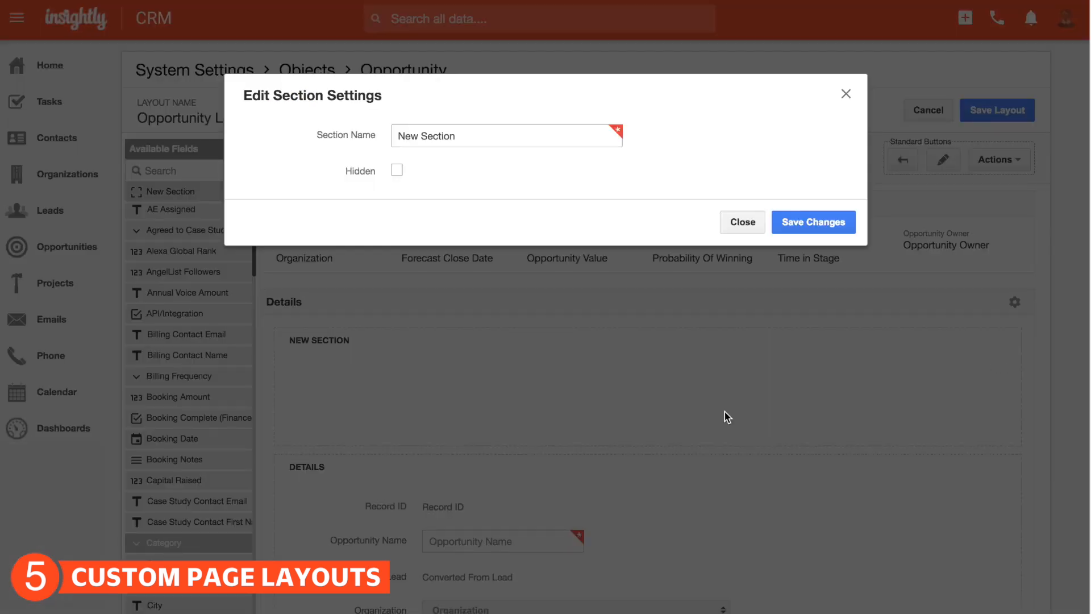
{"action": "left_click", "coordinate": [455, 151]}
{"action": "key", "text": "super+a"}
{"action": "type", "text": "Best Fields"}
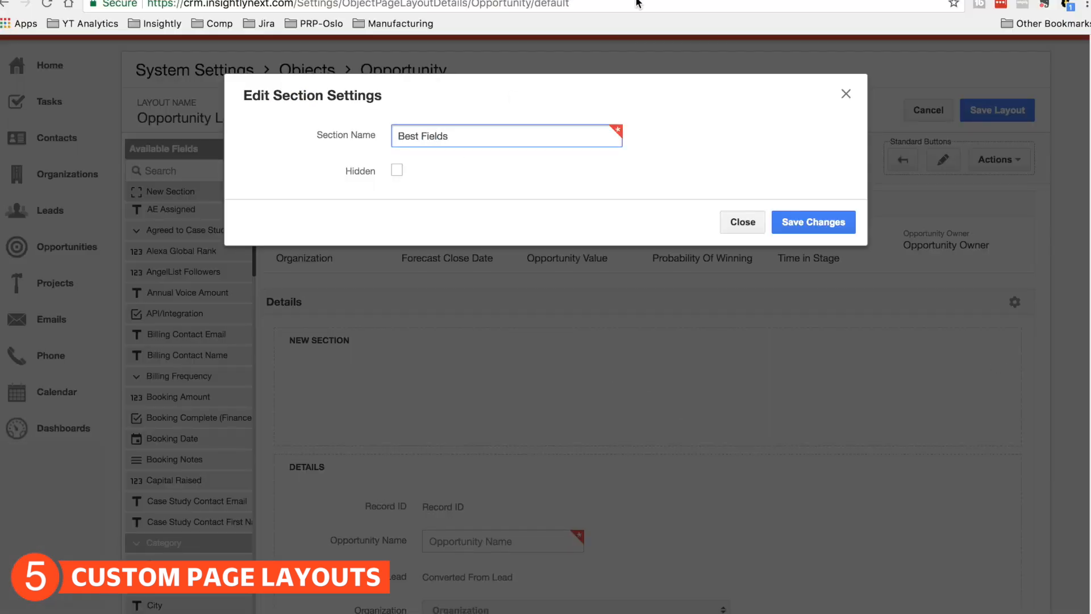
{"action": "left_click", "coordinate": [786, 222]}
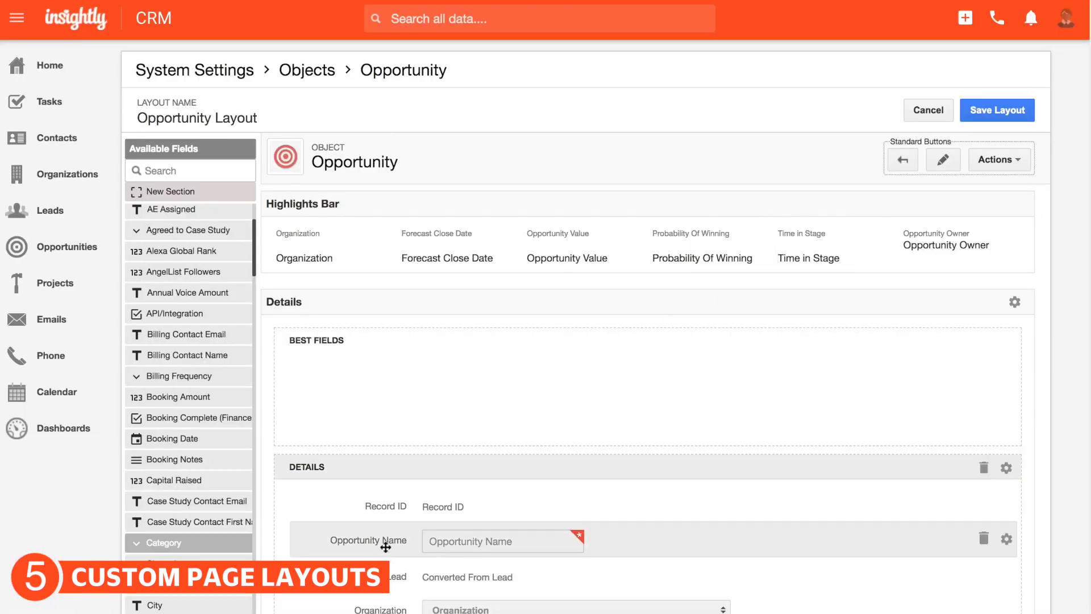
Move the Tag List, Opportunity Name, Forecast Close Date and Organization fields into the Best Fields section, in that order.
{"action": "left_click_drag", "start_coordinate": [390, 540], "coordinate": [378, 392]}
{"action": "scroll", "coordinate": [376, 445], "scroll_direction": "down", "scroll_amount": 2}
{"action": "left_click_drag", "start_coordinate": [376, 444], "coordinate": [378, 377]}
{"action": "scroll", "coordinate": [377, 309], "scroll_direction": "down", "scroll_amount": 12}
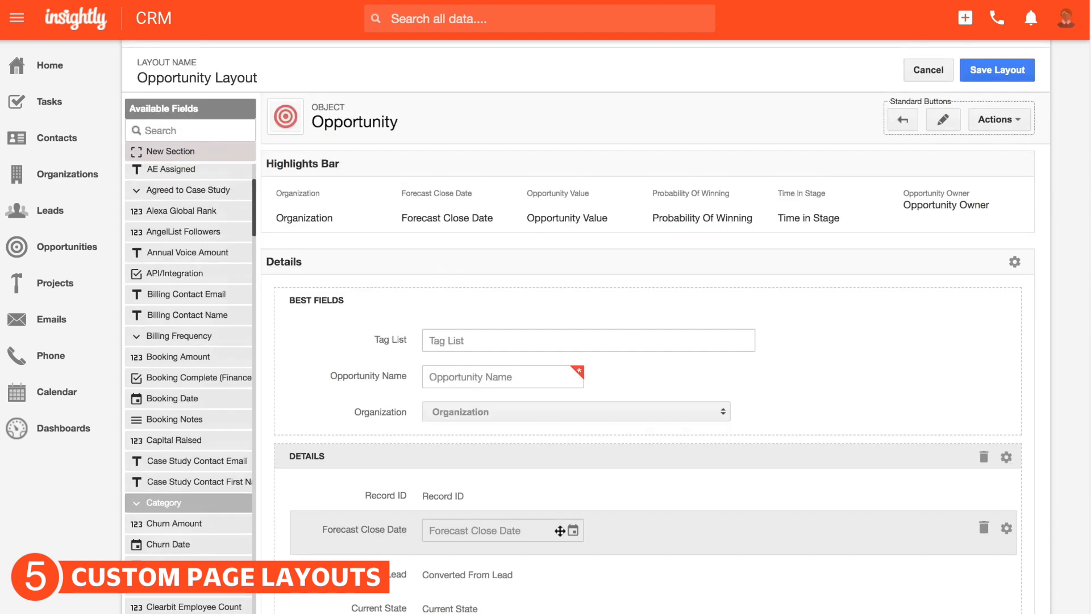
{"action": "left_click_drag", "start_coordinate": [560, 528], "coordinate": [559, 410]}
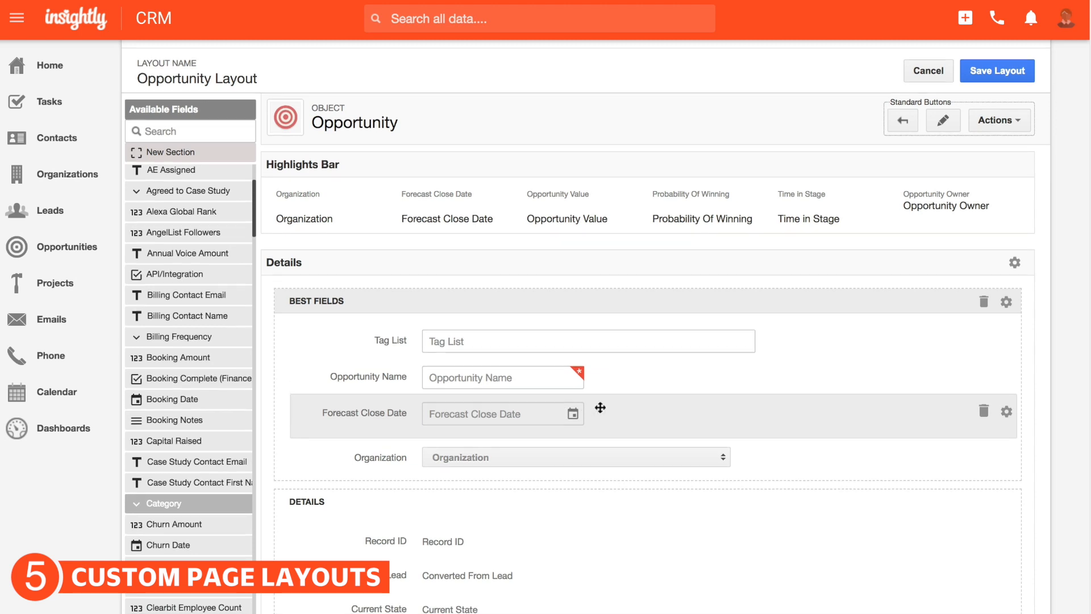
Make the Forecast Close Date field in the Best Fields section required.
{"action": "scroll", "coordinate": [600, 408], "scroll_direction": "up", "scroll_amount": 1}
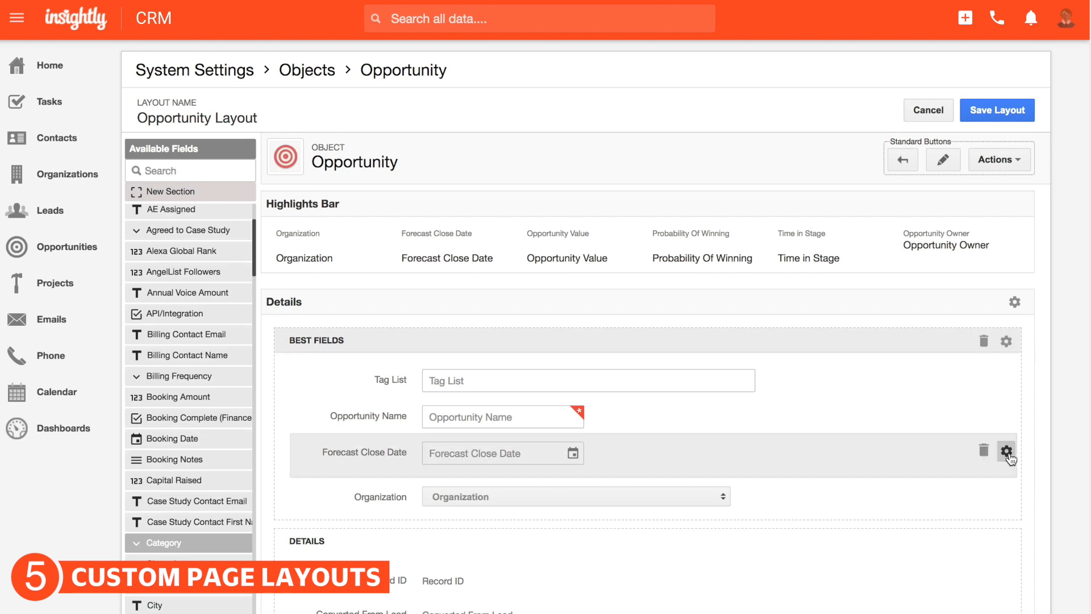
{"action": "left_click", "coordinate": [1008, 451]}
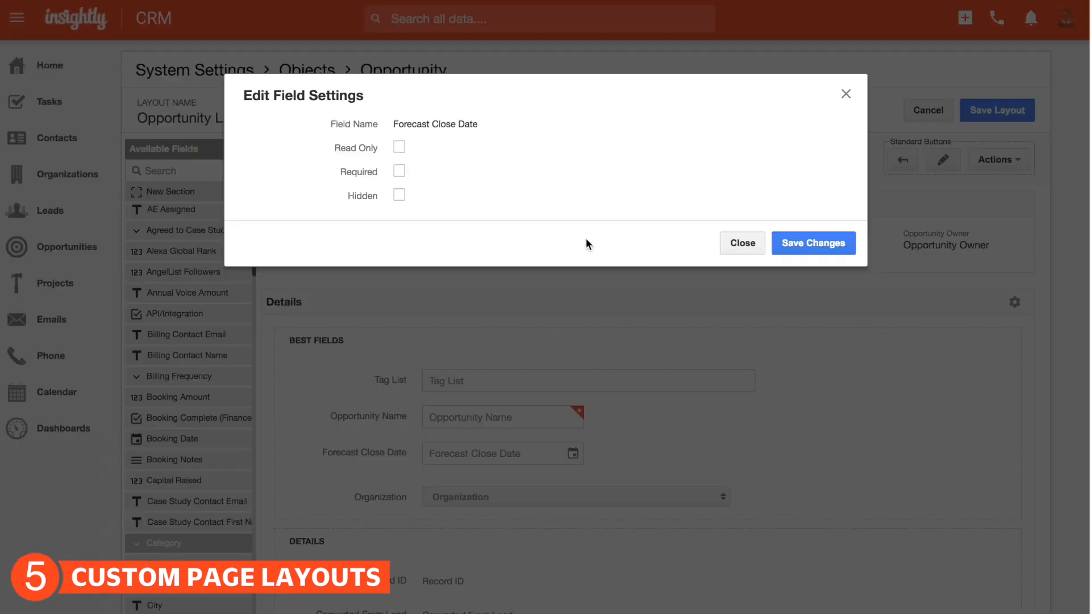
{"action": "left_click", "coordinate": [400, 147]}
{"action": "left_click", "coordinate": [808, 245]}
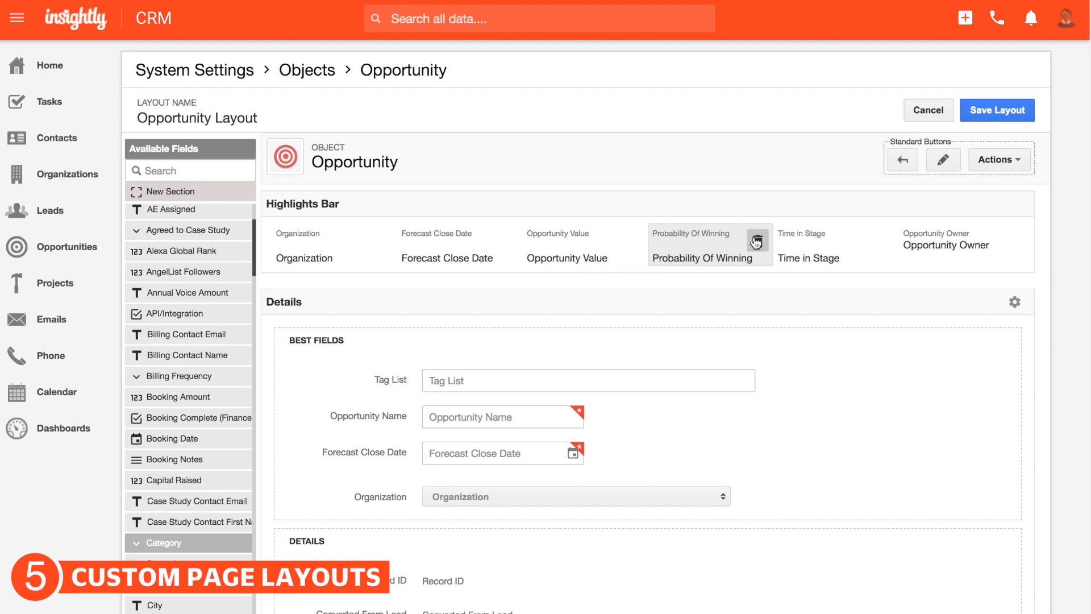
Replace Probability Of Winning in the Highlights Bar with the City field.
{"action": "left_click", "coordinate": [757, 242]}
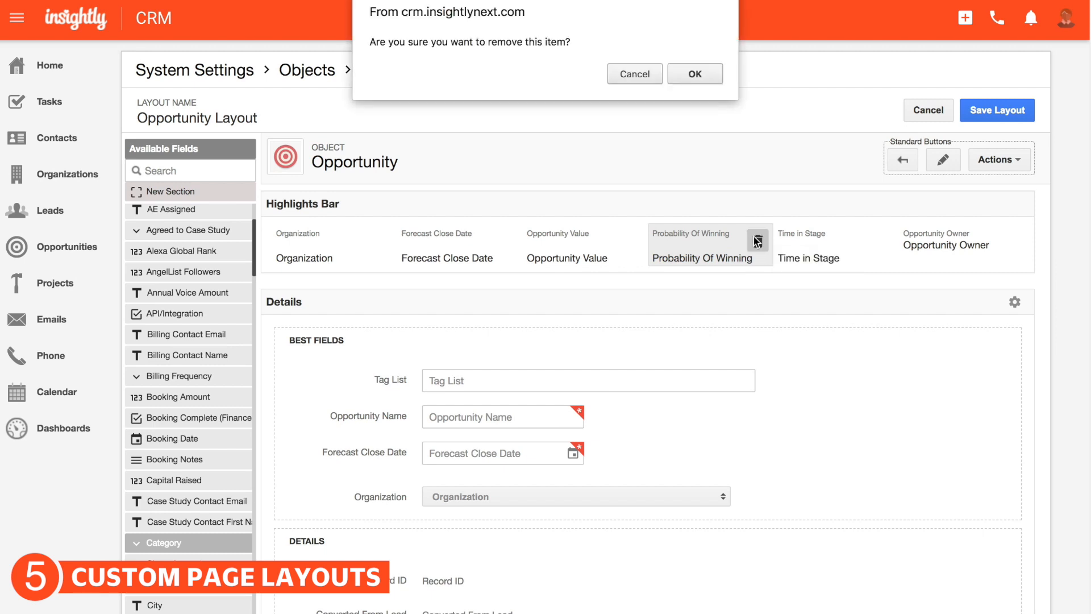
{"action": "left_click", "coordinate": [689, 73]}
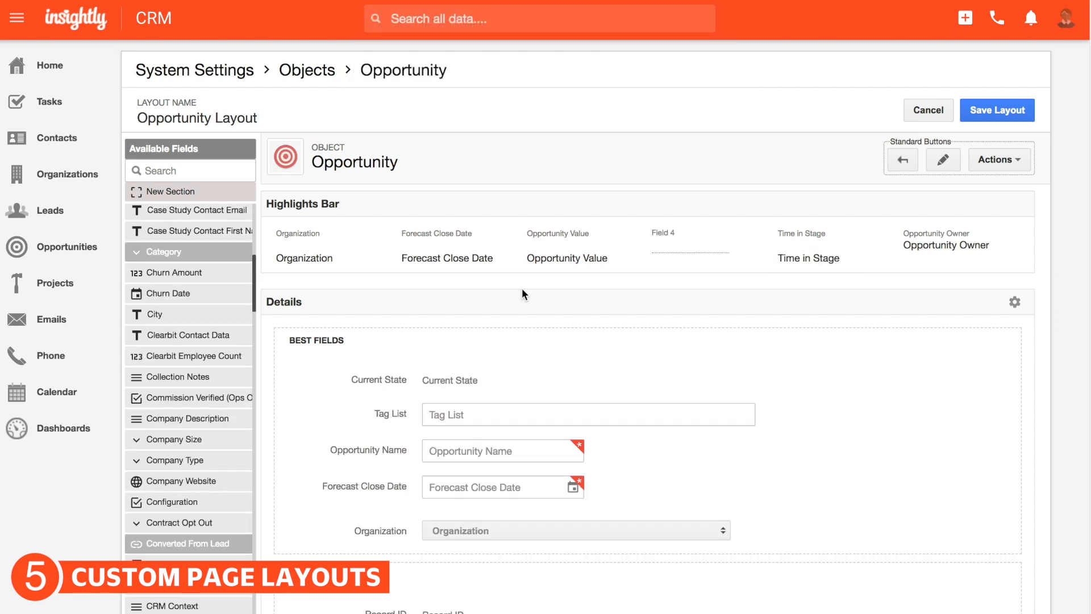
{"action": "left_click_drag", "start_coordinate": [209, 318], "coordinate": [687, 259]}
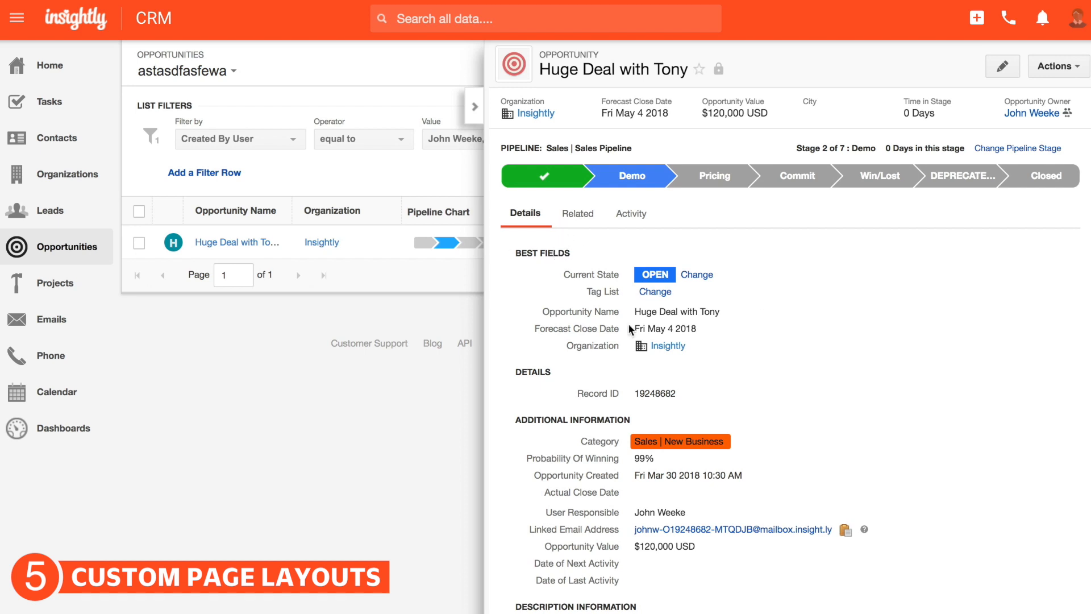
Review how the customized layout arranges sections and fields in the opportunity record's details and its edit form.
{"action": "scroll", "coordinate": [703, 391], "scroll_direction": "down", "scroll_amount": 1}
{"action": "scroll", "coordinate": [703, 391], "scroll_direction": "down", "scroll_amount": 5}
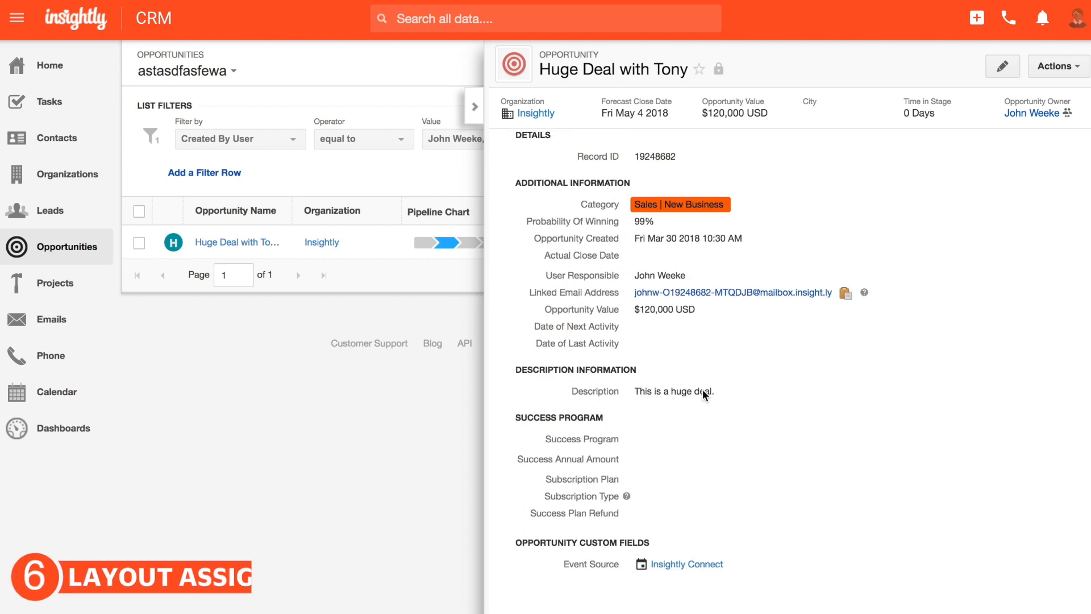
{"action": "scroll", "coordinate": [703, 396], "scroll_direction": "up", "scroll_amount": 6}
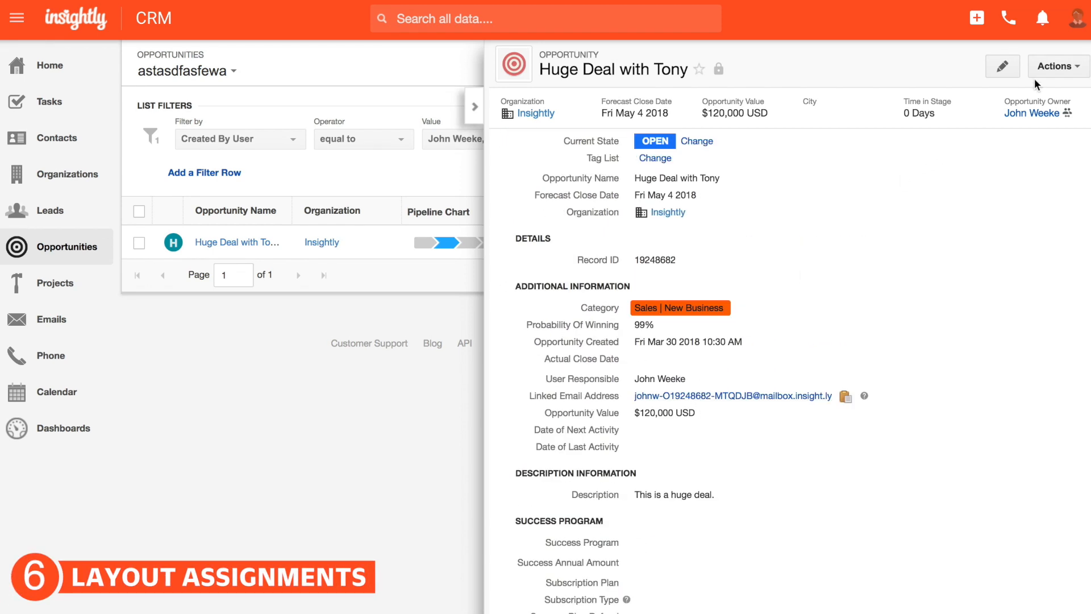
{"action": "left_click", "coordinate": [1003, 66]}
{"action": "scroll", "coordinate": [614, 164], "scroll_direction": "down", "scroll_amount": 4}
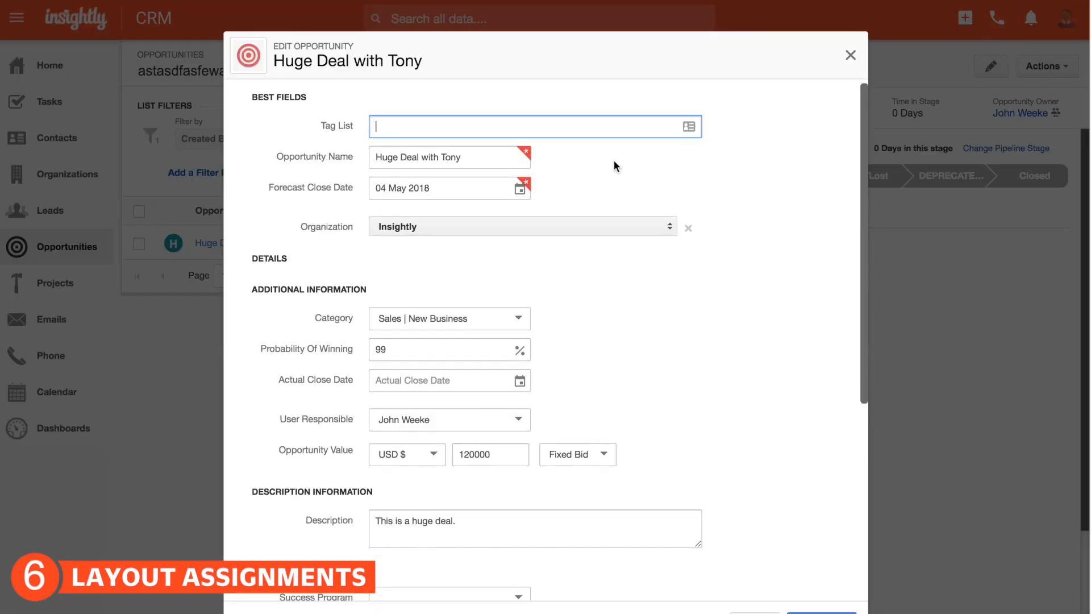
{"action": "scroll", "coordinate": [614, 161], "scroll_direction": "down", "scroll_amount": 3}
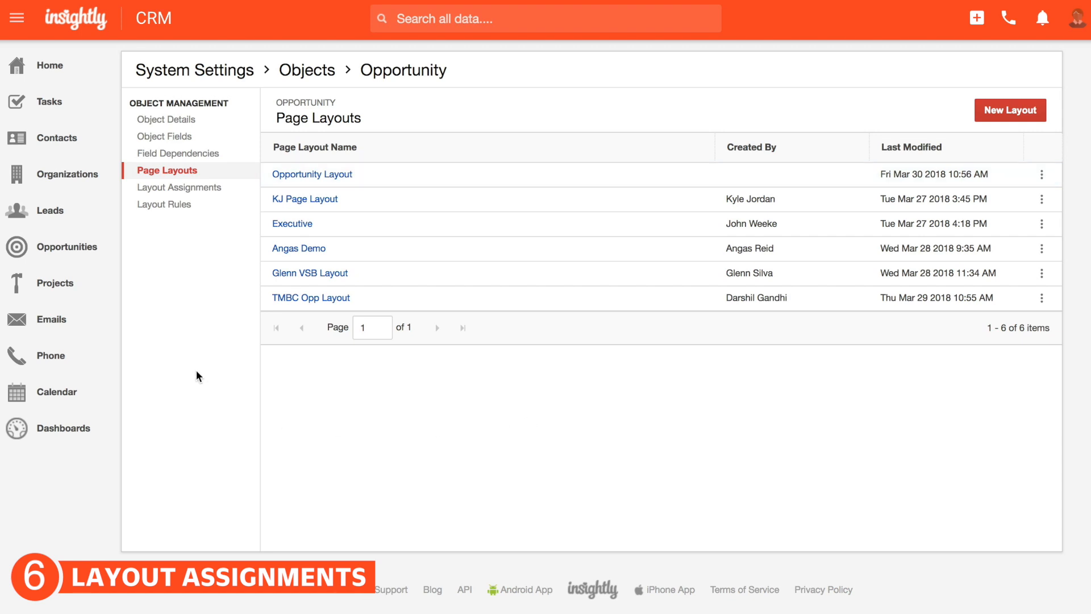
Edit the Opportunity page layout assignments and assign the Executive layout to the Administrator profile.
{"action": "left_click", "coordinate": [215, 188]}
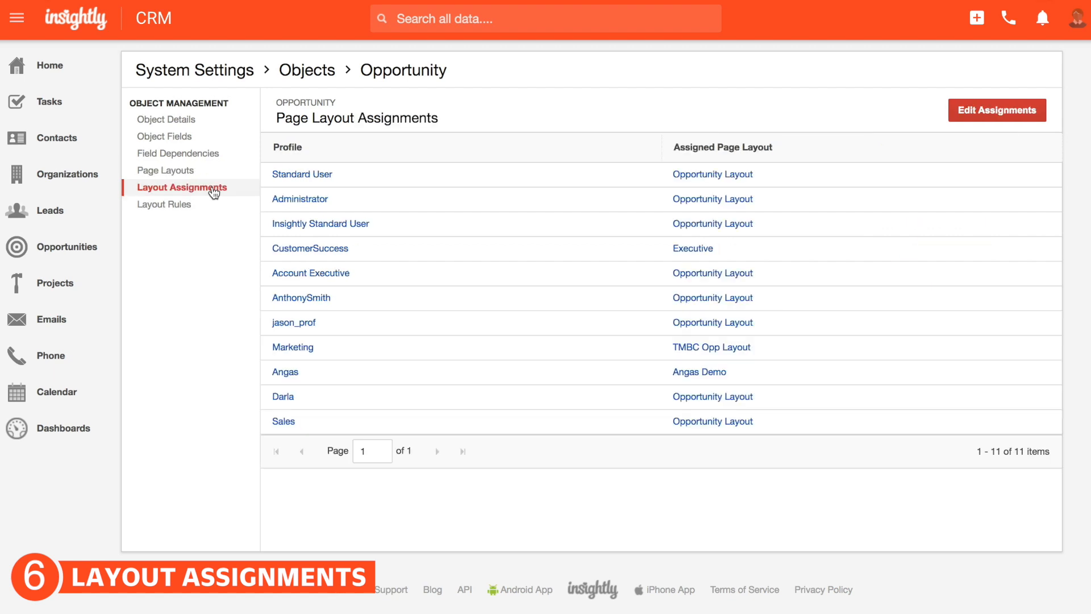
{"action": "left_click", "coordinate": [978, 117]}
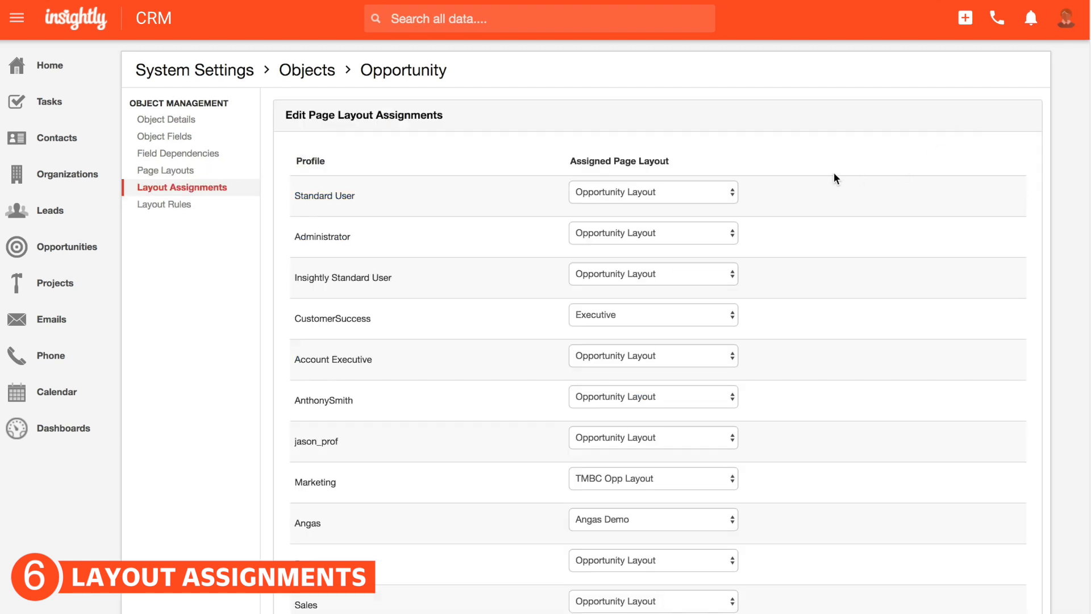
{"action": "scroll", "coordinate": [834, 173], "scroll_direction": "down", "scroll_amount": 1}
{"action": "left_click", "coordinate": [732, 235]}
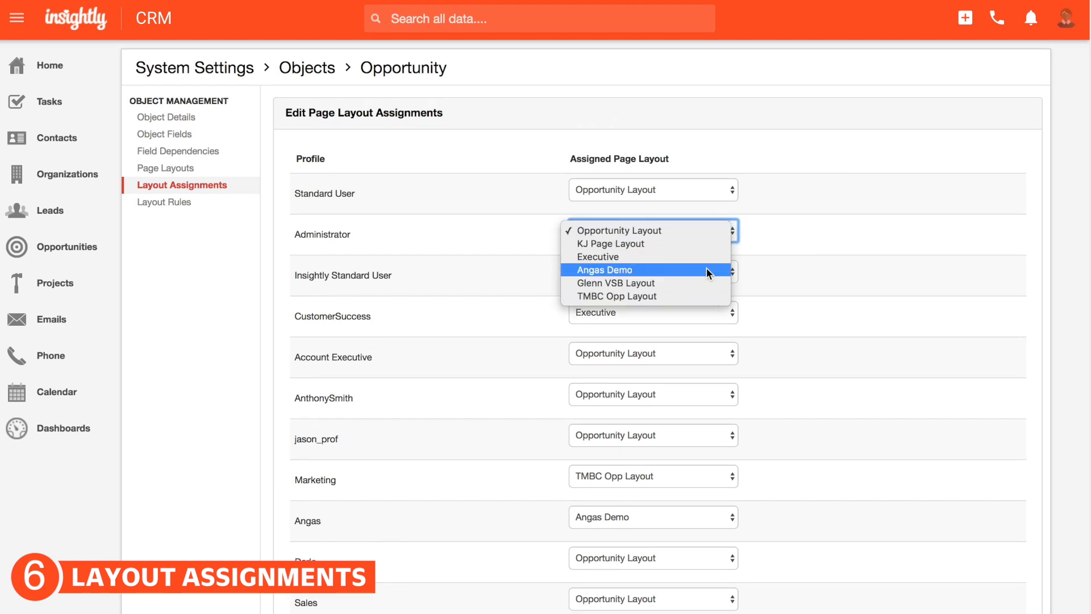
{"action": "left_click", "coordinate": [691, 253]}
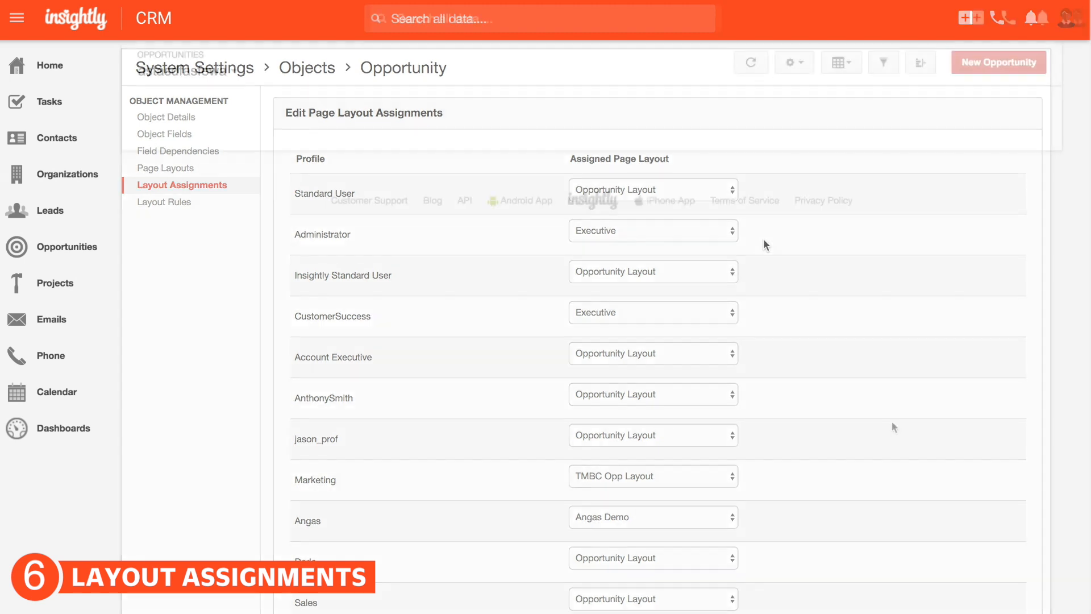